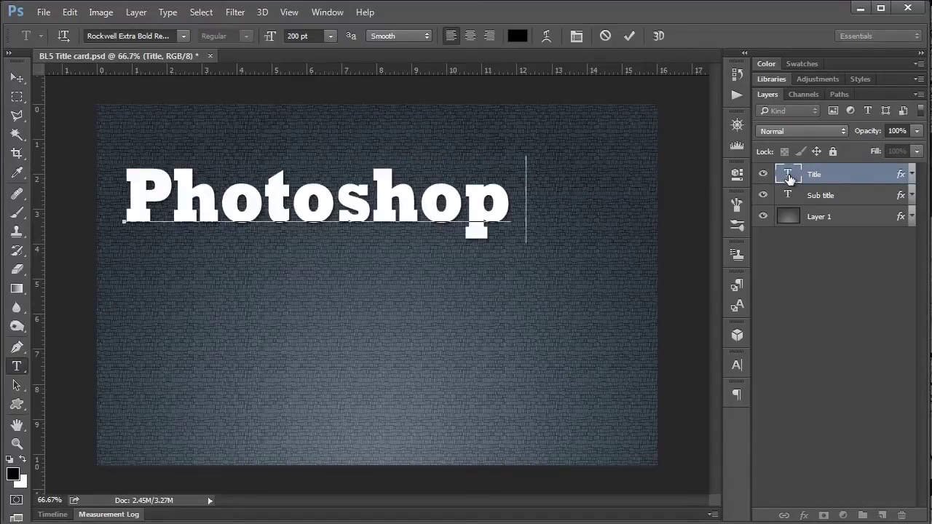
Step: Change the title to 'Photoshop for' / 'the Scientist' on two lines
text(for)
key(Return)
text(the Scientist)
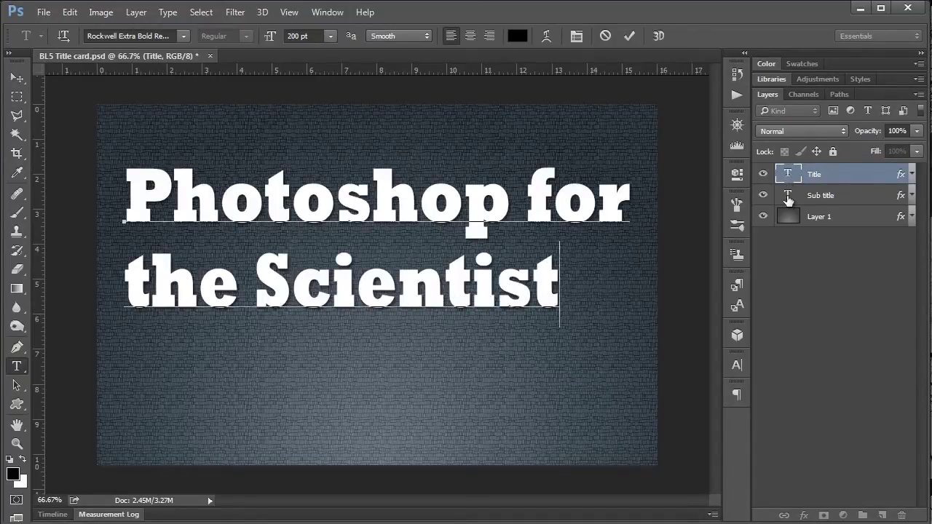
Step: Rewrite the subtitle as 'Basic Lesson 5: / Adding arrows and / boxes to your figure' and commit it
double_click(788, 195)
text(Basic Lesson)
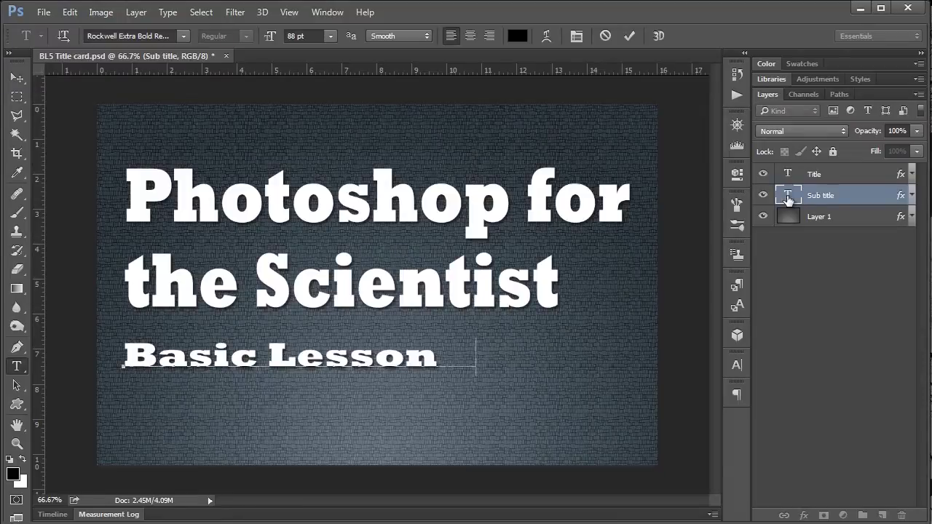
text( 5:)
key(Return)
text(Adding arrows an)
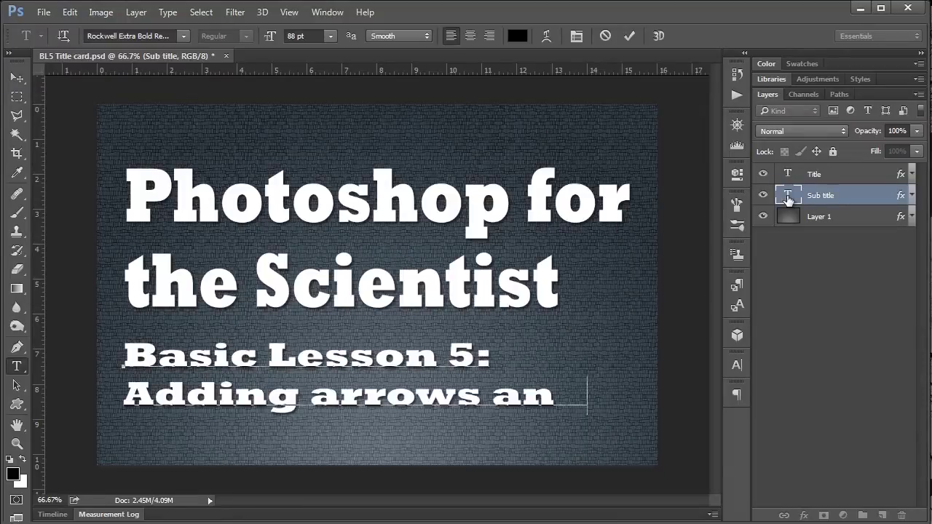
text(d)
key(Return)
text(boxes to your figu)
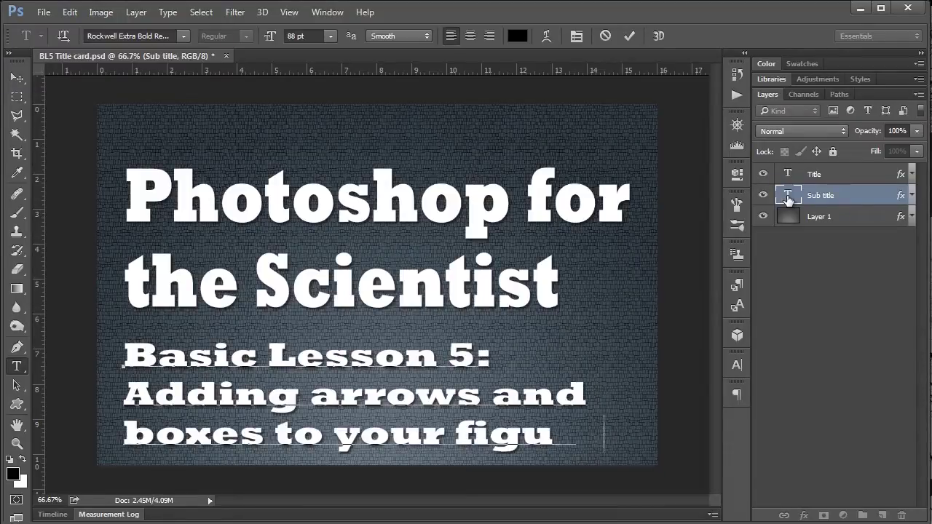
text(re)
key(ctrl+Return)
key(m)
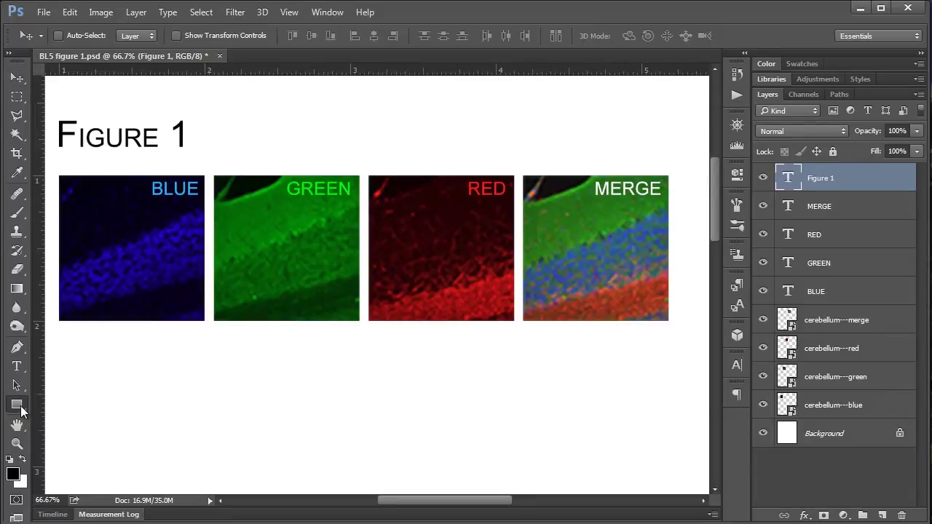
Step: Pick the Rectangle Tool from the shape flyout and keep its mode set to Shape
click(21, 410)
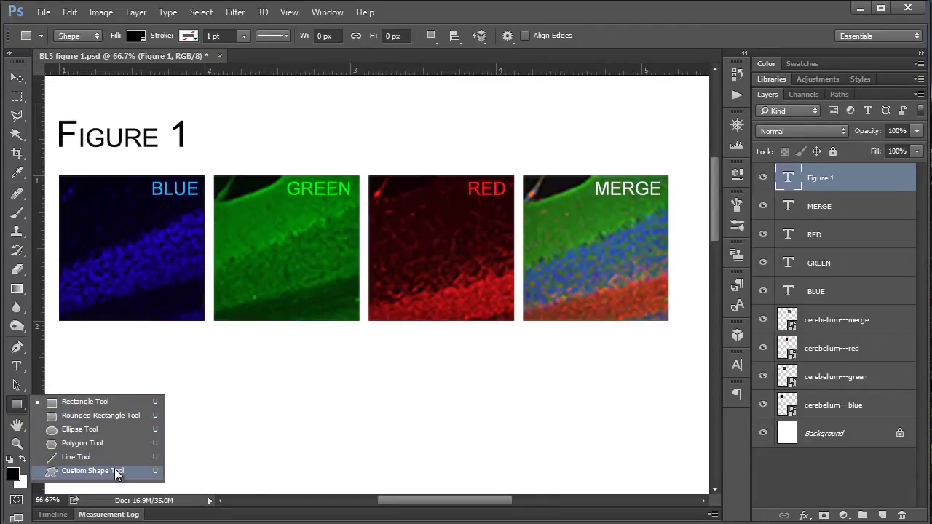
click(109, 403)
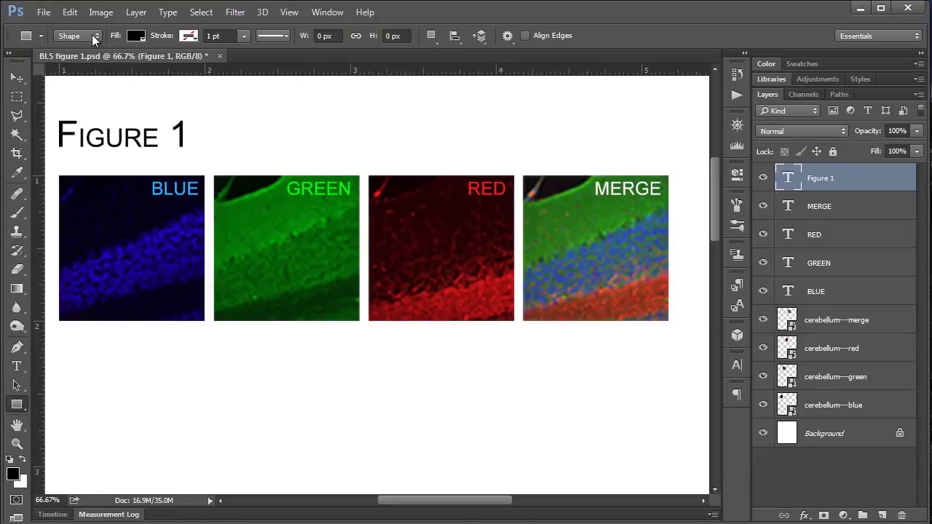
click(32, 38)
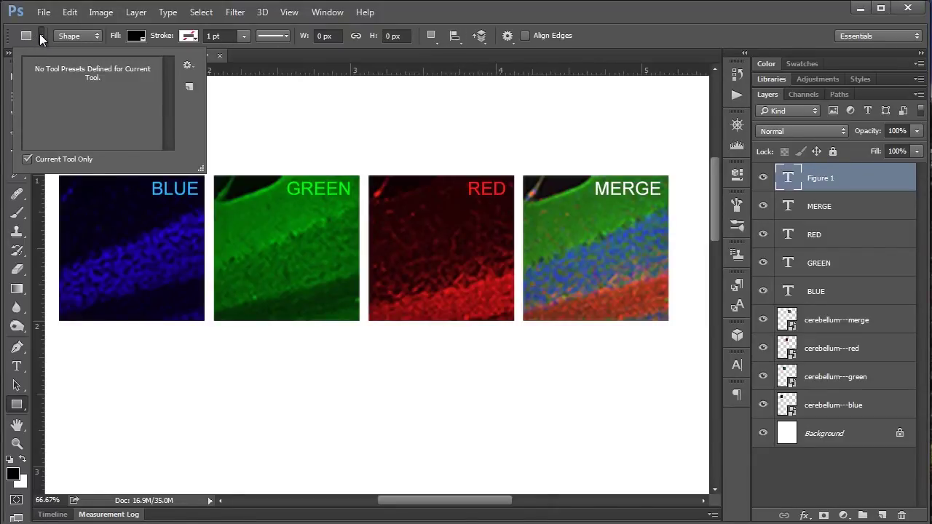
click(39, 33)
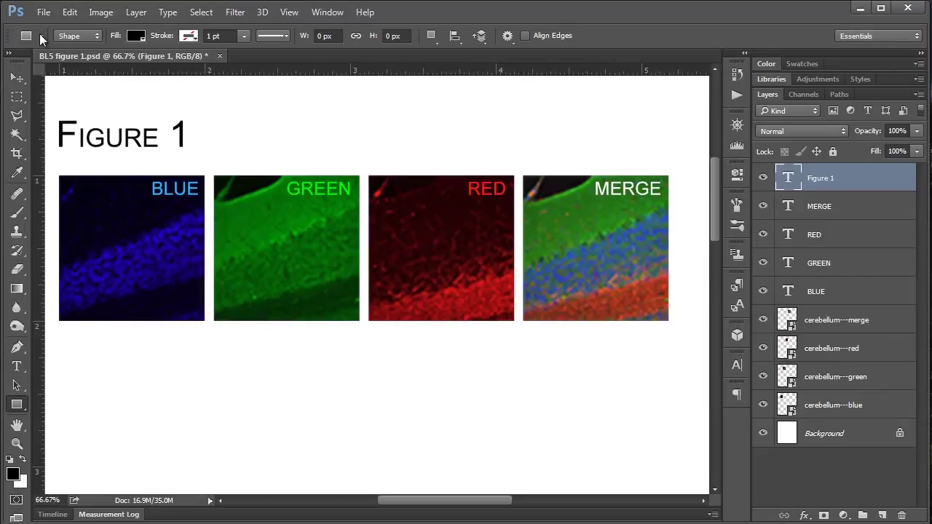
click(94, 37)
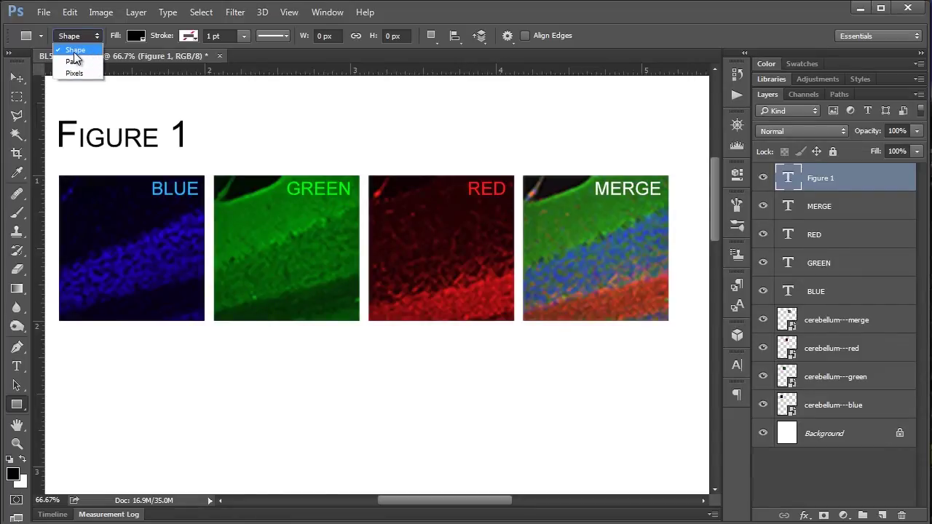
click(74, 51)
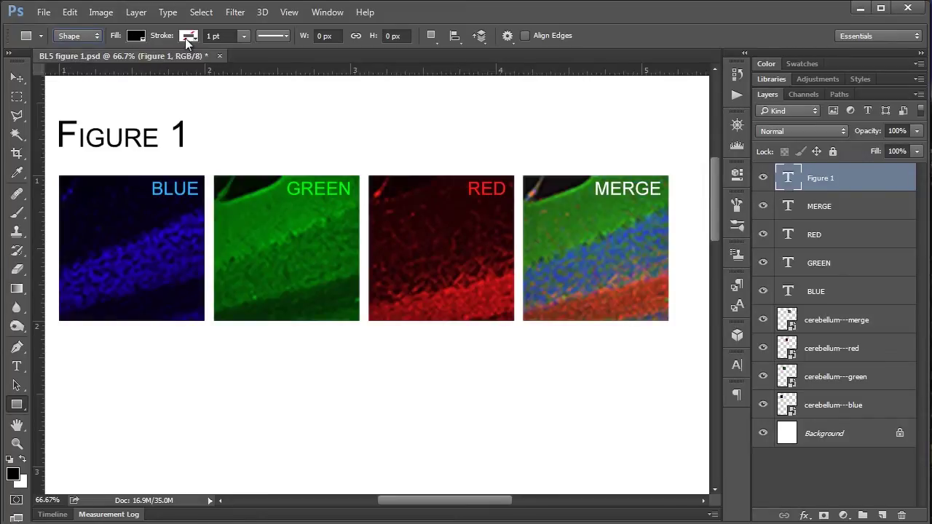
Step: Give rectangles No Color fill and a solid black 1 pt stroke
click(142, 38)
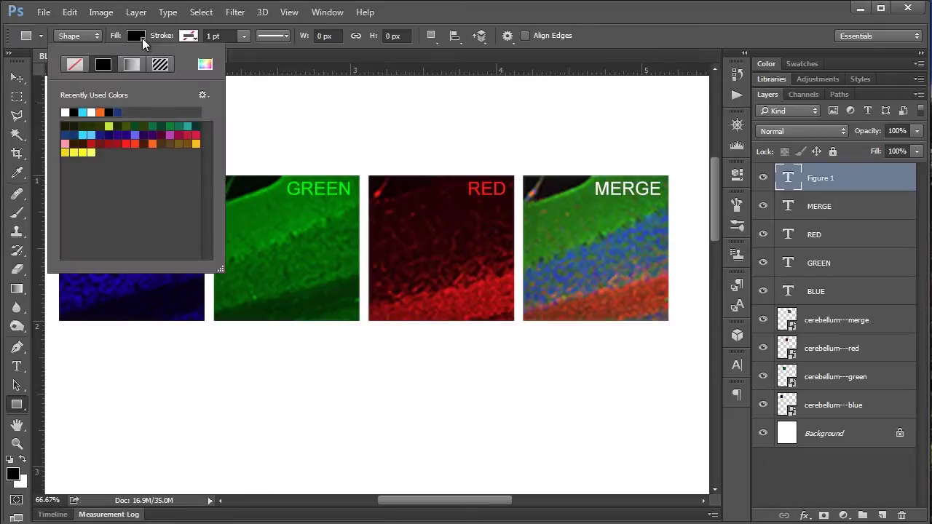
click(74, 64)
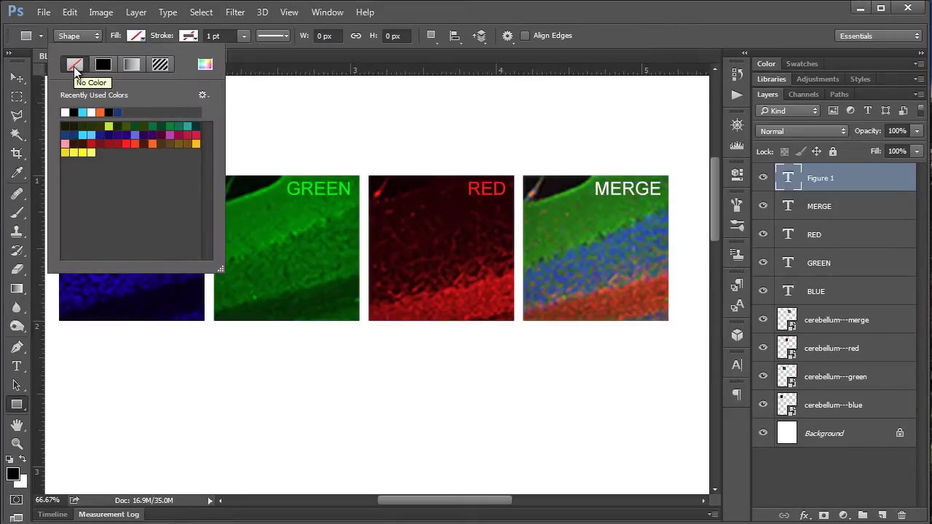
click(190, 36)
click(190, 36)
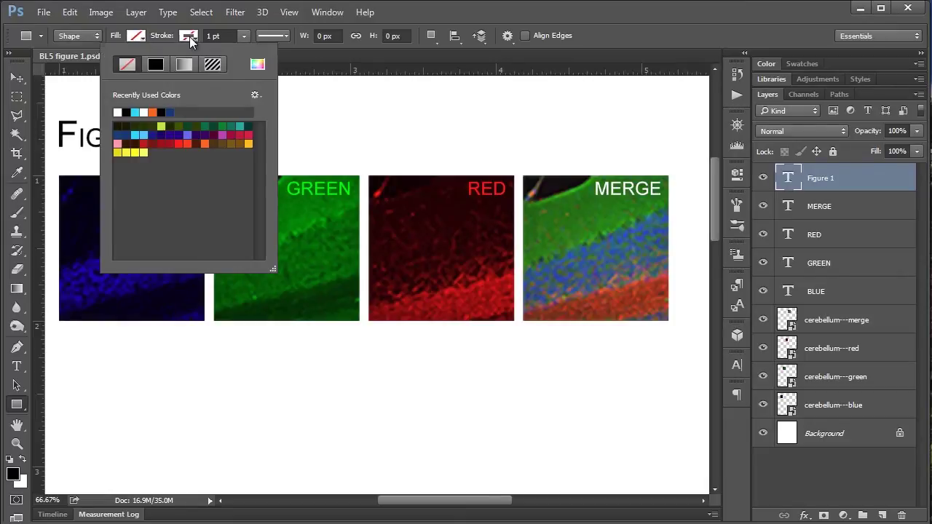
click(161, 67)
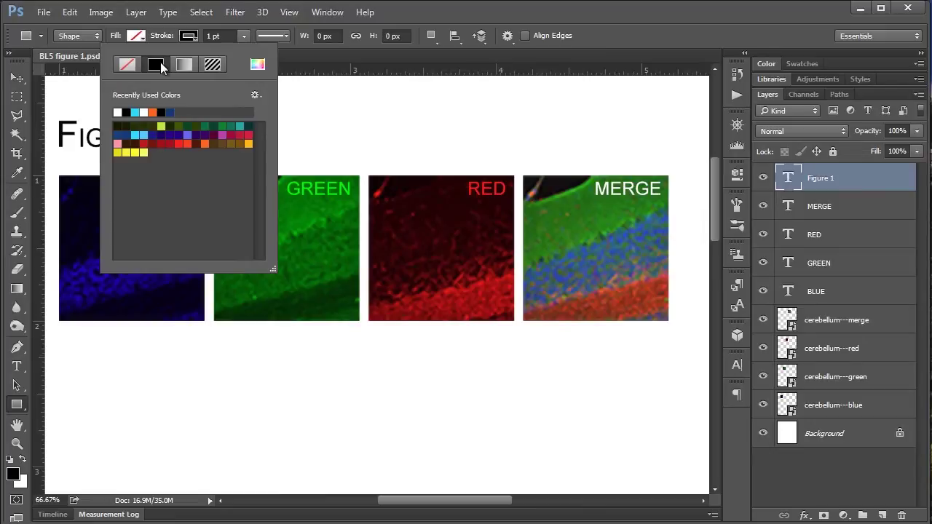
click(244, 38)
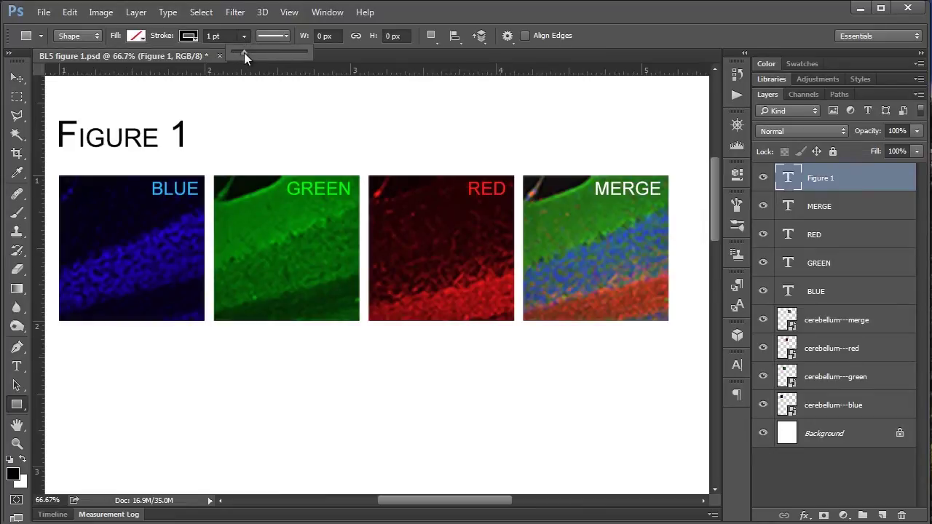
mouse_move(244, 53)
mouse_down()
mouse_move(262, 54)
mouse_move(251, 53)
mouse_up()
drag(249, 53, 246, 53)
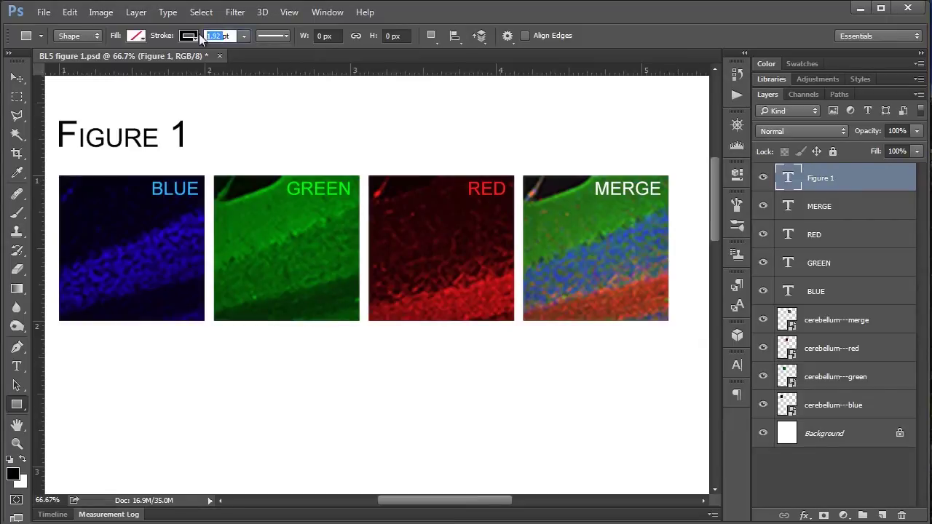
text(1)
key(Return)
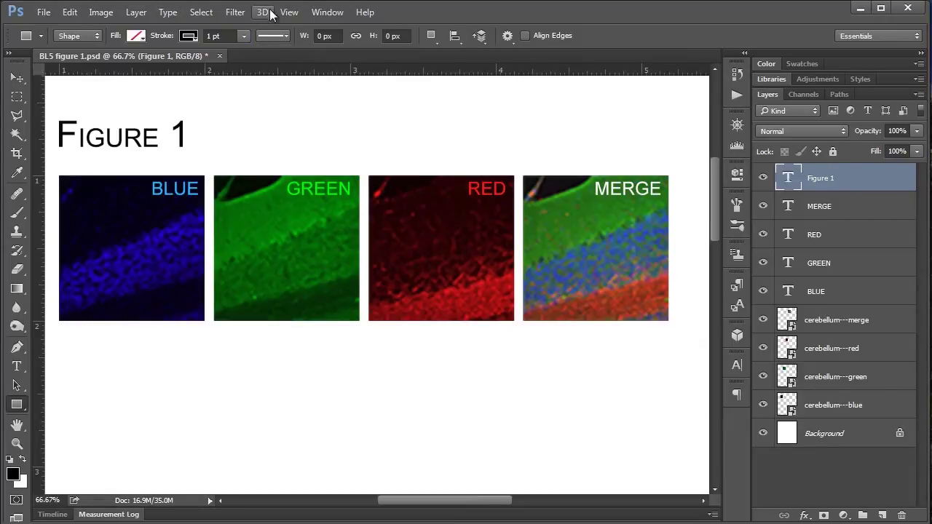
Step: Check Stroke Options, keeping a solid line with default alignment, caps and mitered corners
click(282, 38)
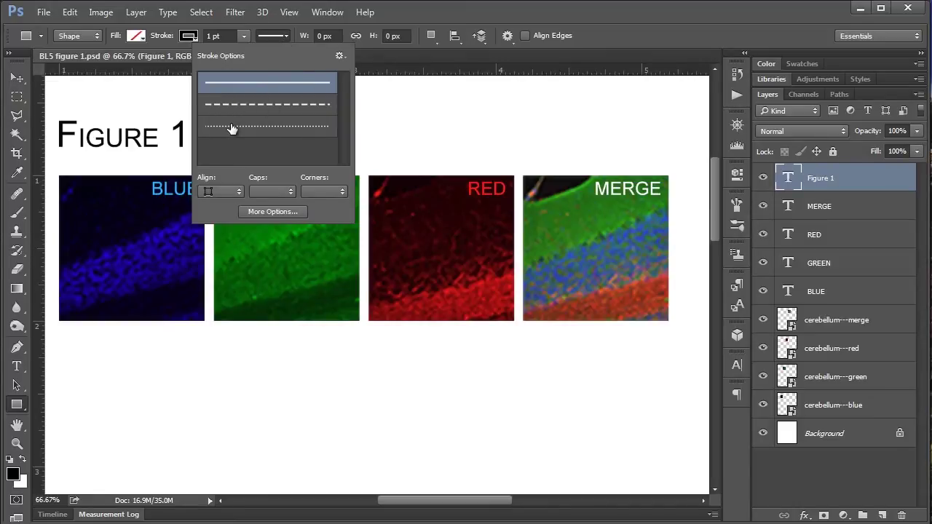
click(228, 193)
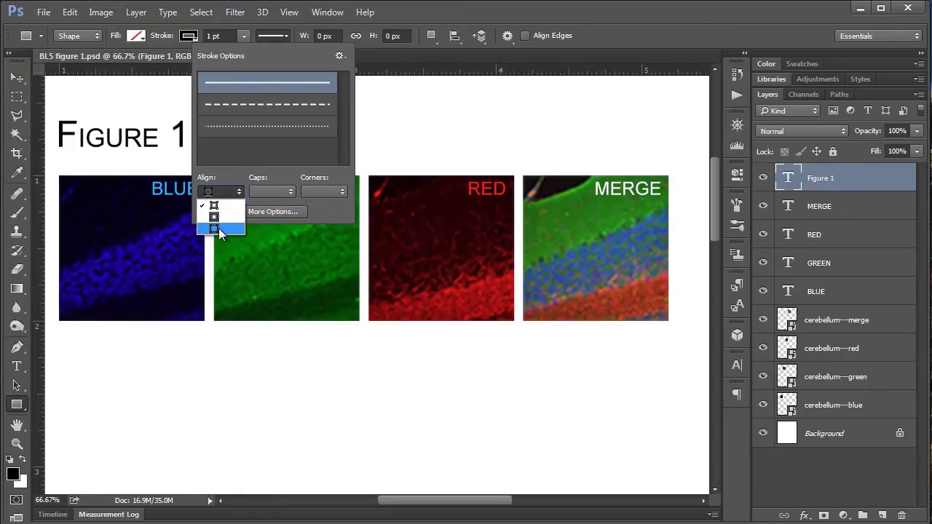
click(237, 190)
click(281, 192)
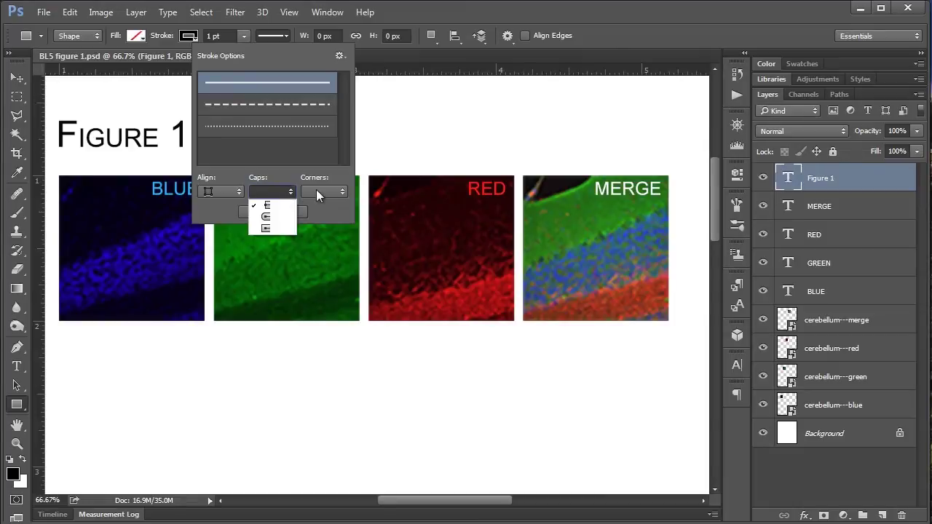
click(316, 189)
click(316, 189)
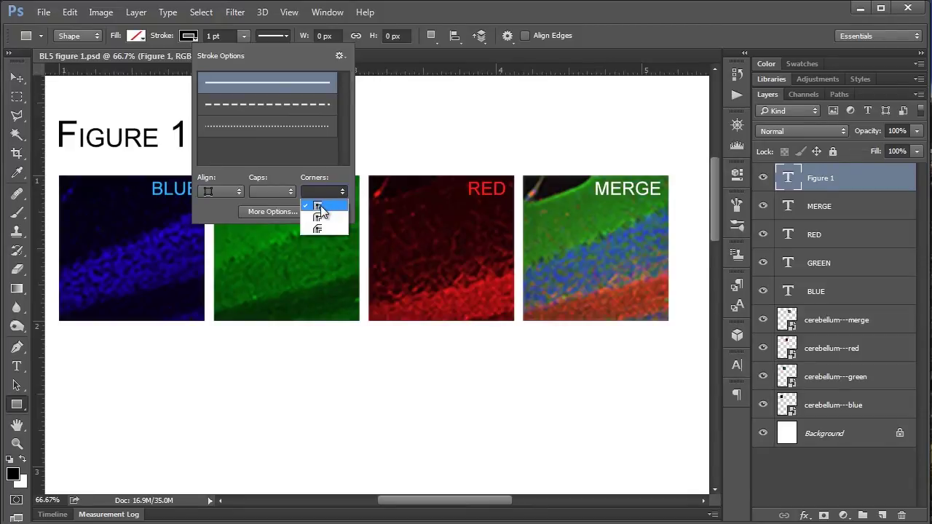
click(320, 207)
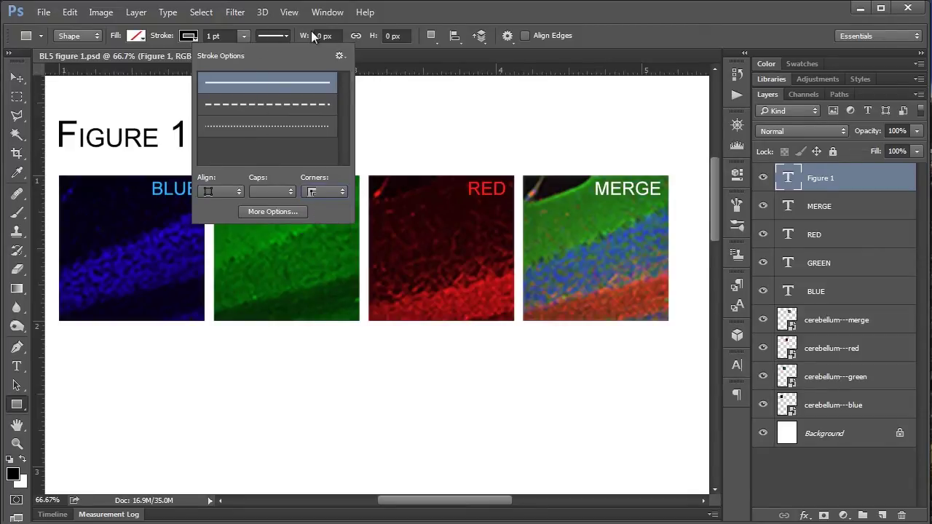
Step: Enter 0.5 in for both the rectangle's W and H values
click(294, 43)
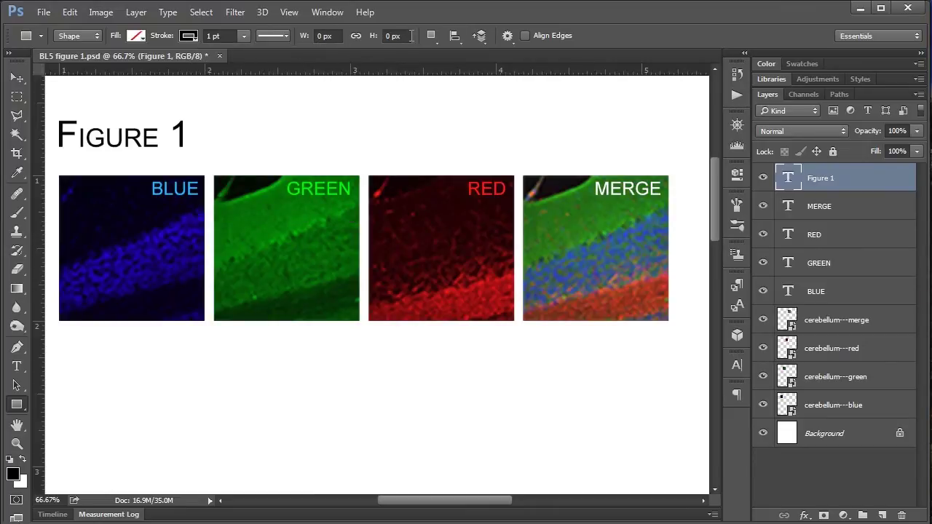
click(332, 35)
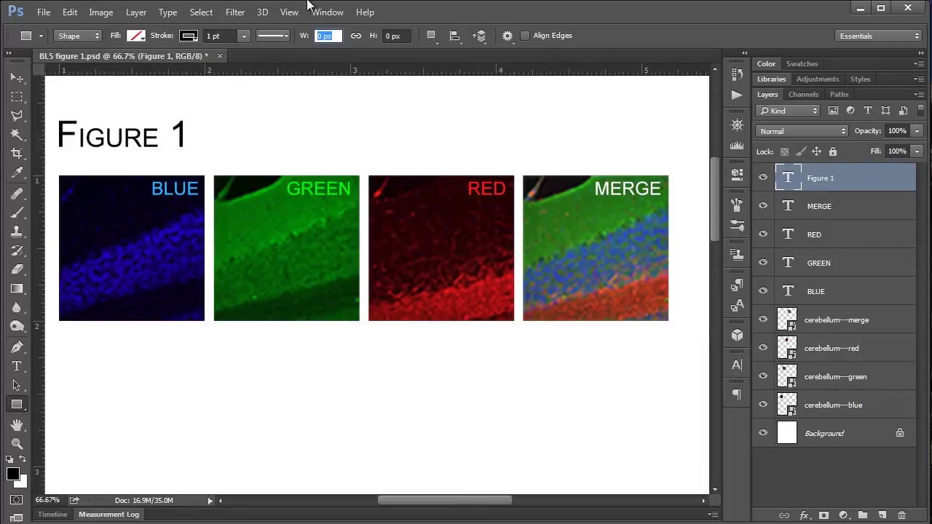
text(0.5in)
key(Tab)
text(0.)
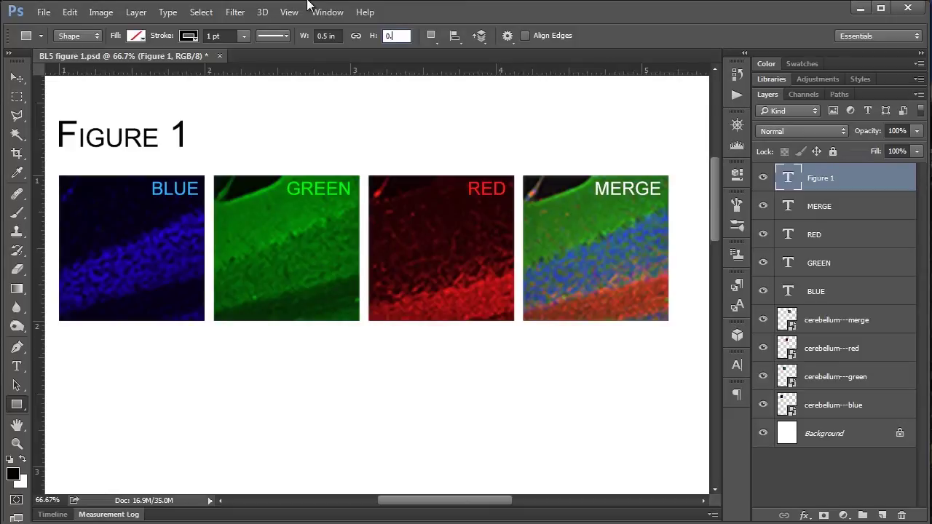
text(5)
key(Tab)
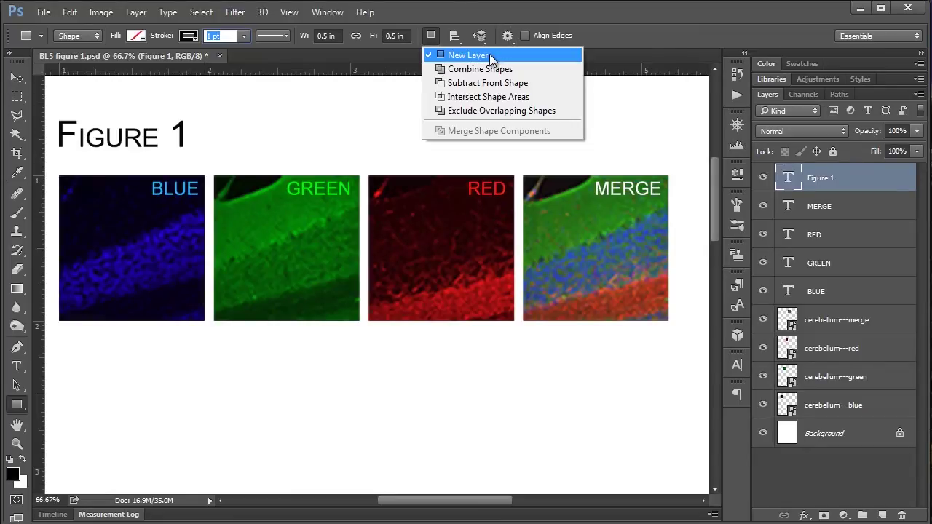
click(490, 54)
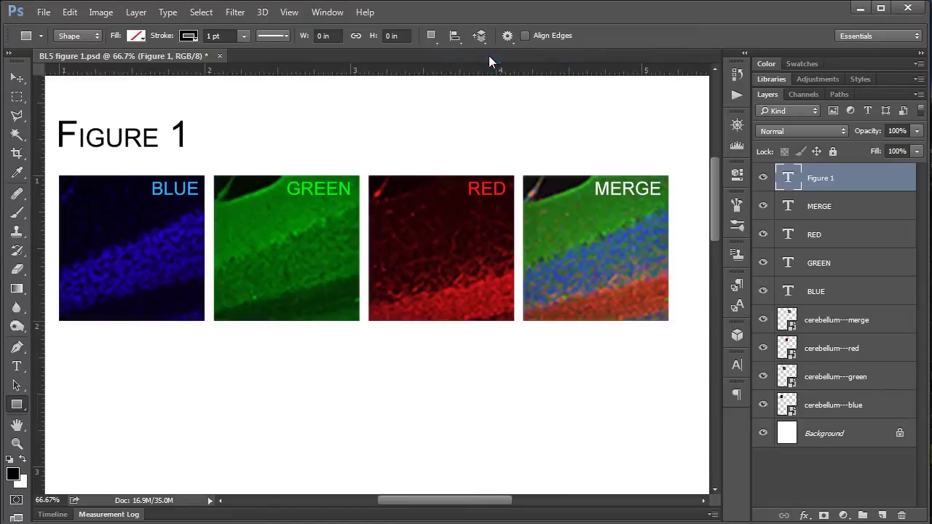
click(436, 38)
click(453, 36)
click(453, 37)
click(481, 37)
click(480, 36)
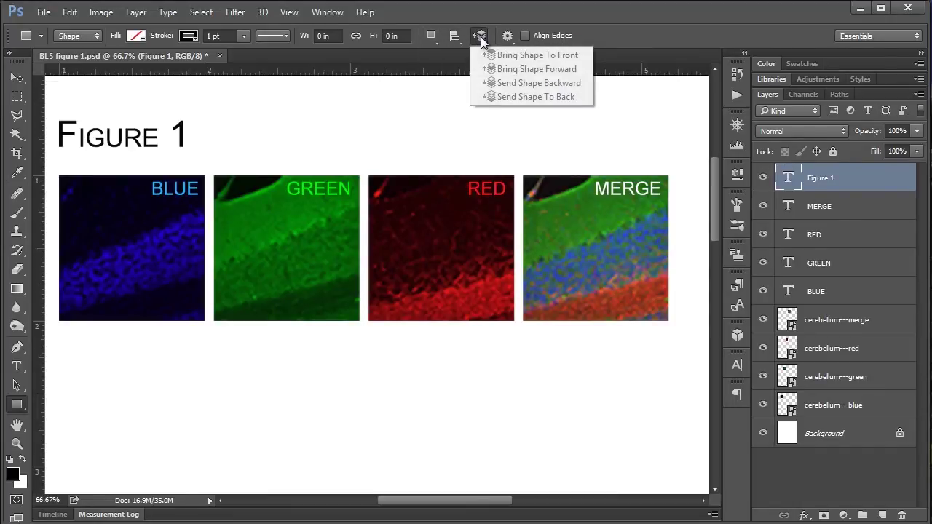
click(449, 37)
click(449, 36)
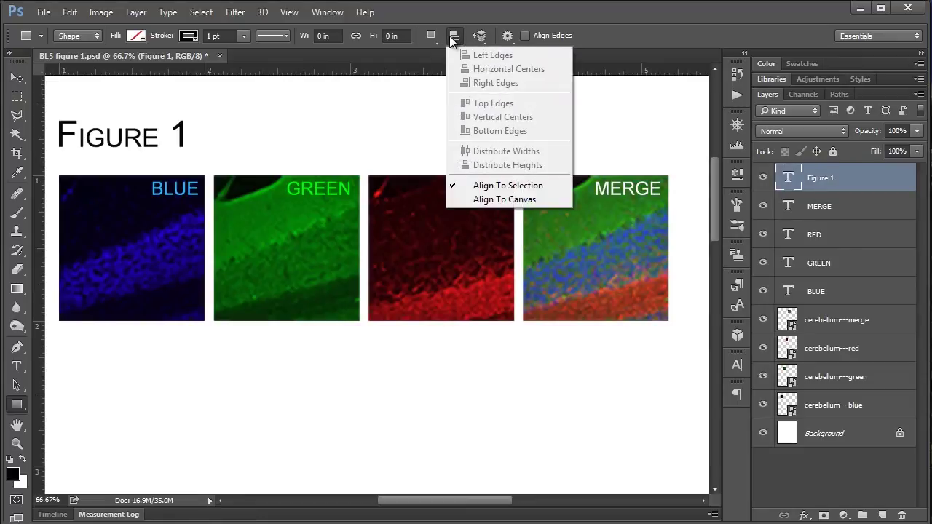
click(433, 27)
click(430, 37)
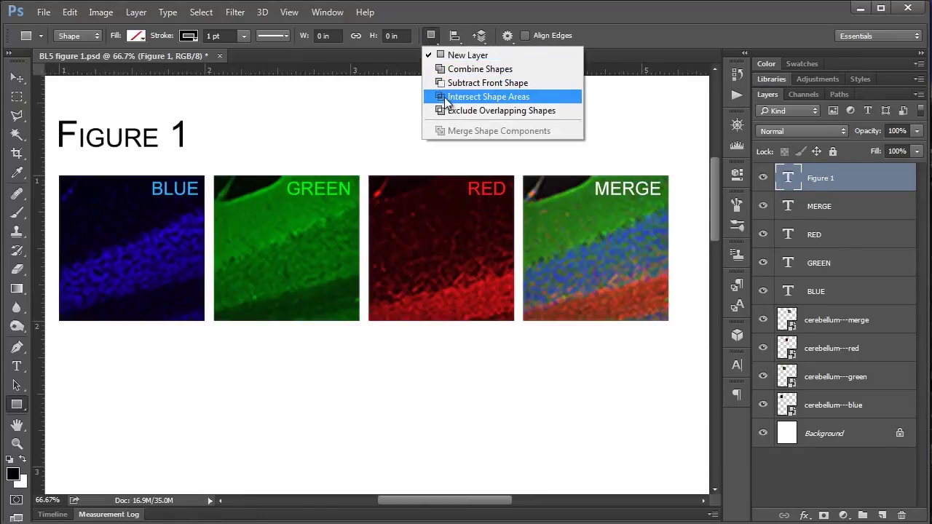
click(432, 37)
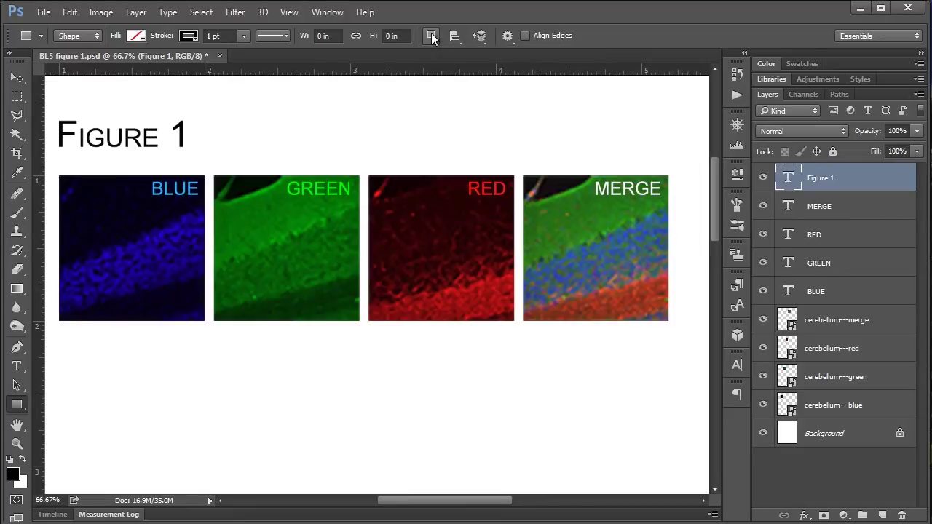
click(508, 36)
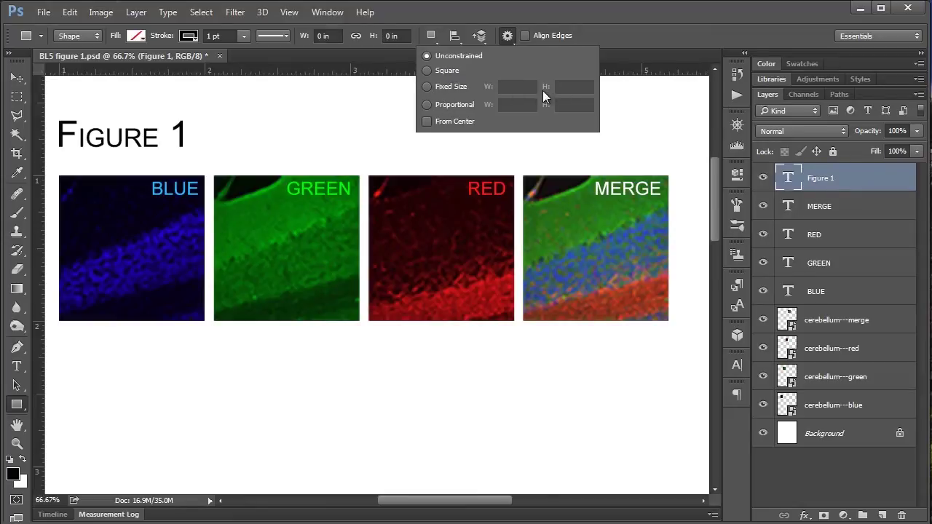
click(507, 35)
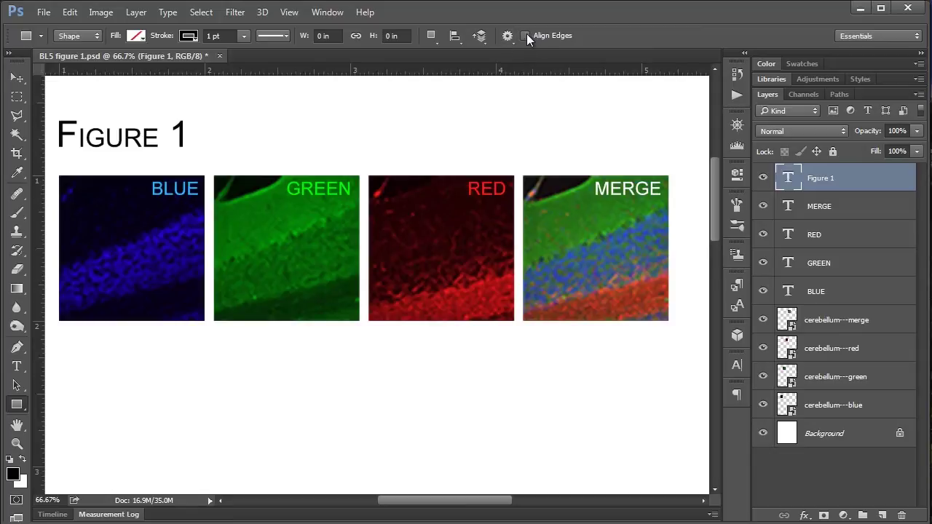
click(480, 35)
click(481, 37)
Step: Draw a 0.36 in black-outlined square over the upper left of the MERGE image
drag(551, 214, 604, 266)
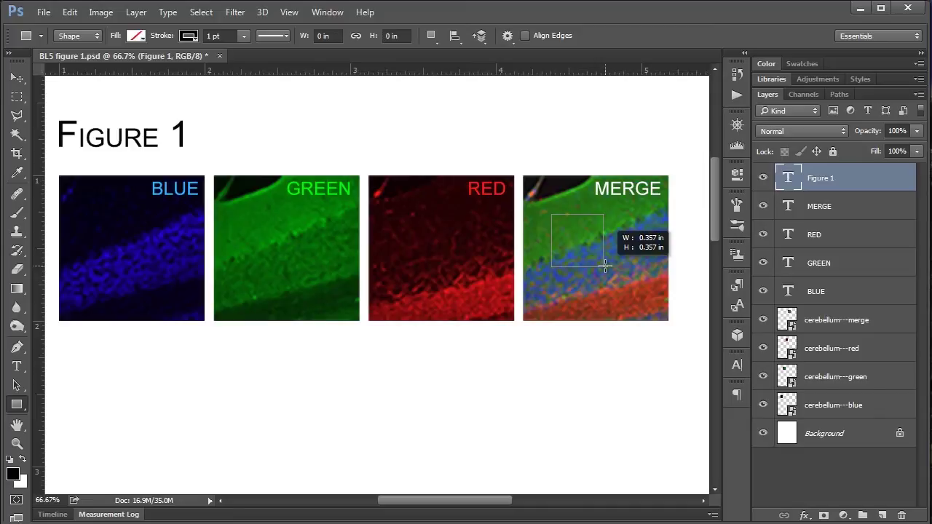
drag(604, 267, 605, 266)
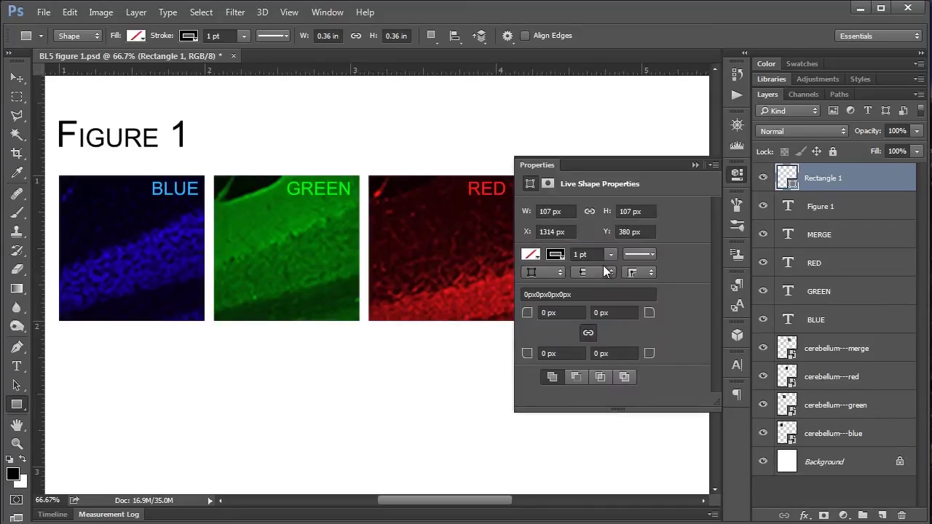
click(736, 175)
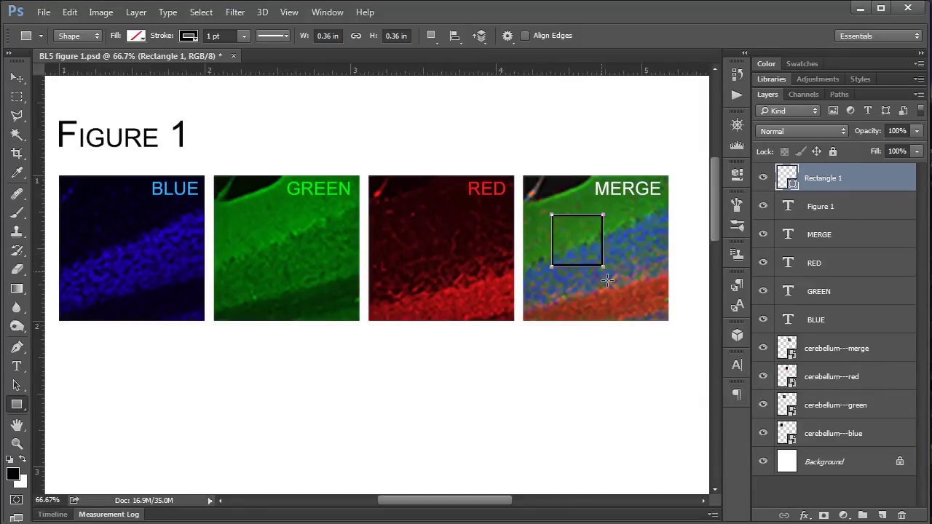
Step: Move the outlined square right and slightly down to the middle of MERGE
click(18, 77)
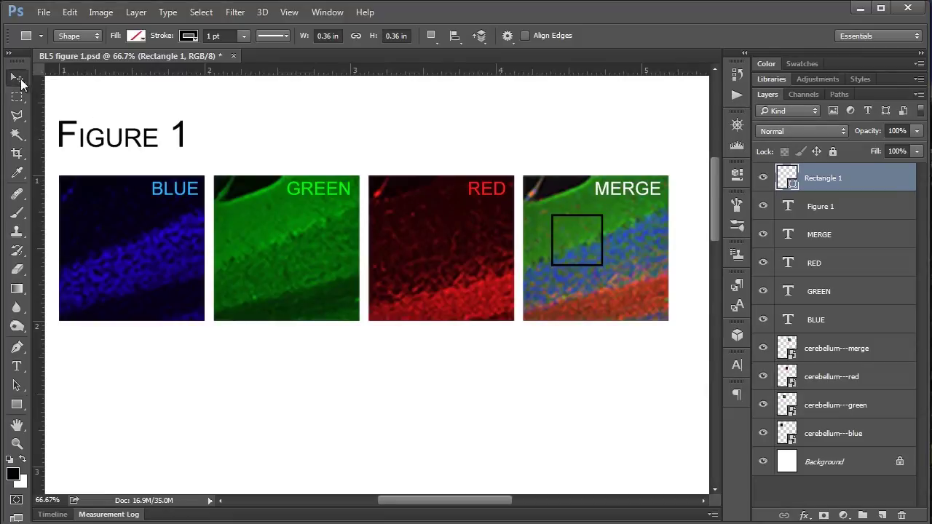
drag(574, 265, 600, 273)
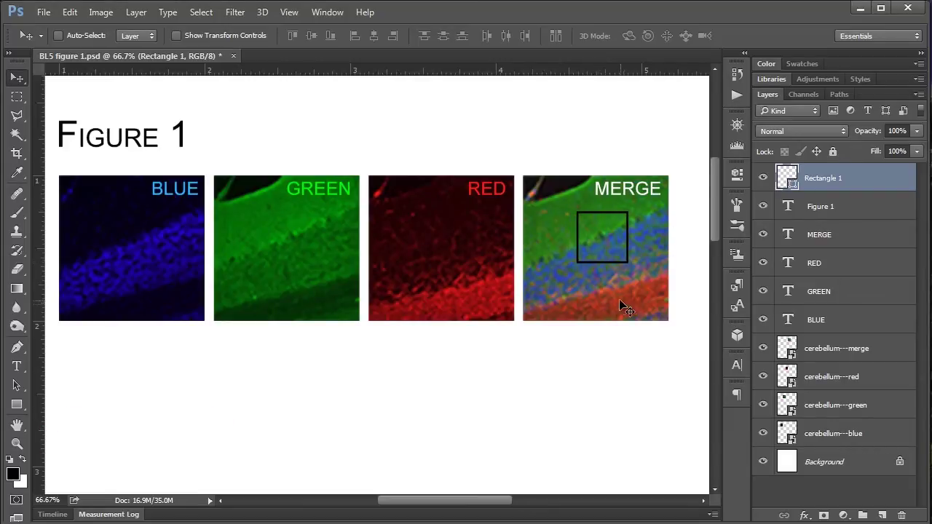
drag(598, 267, 598, 270)
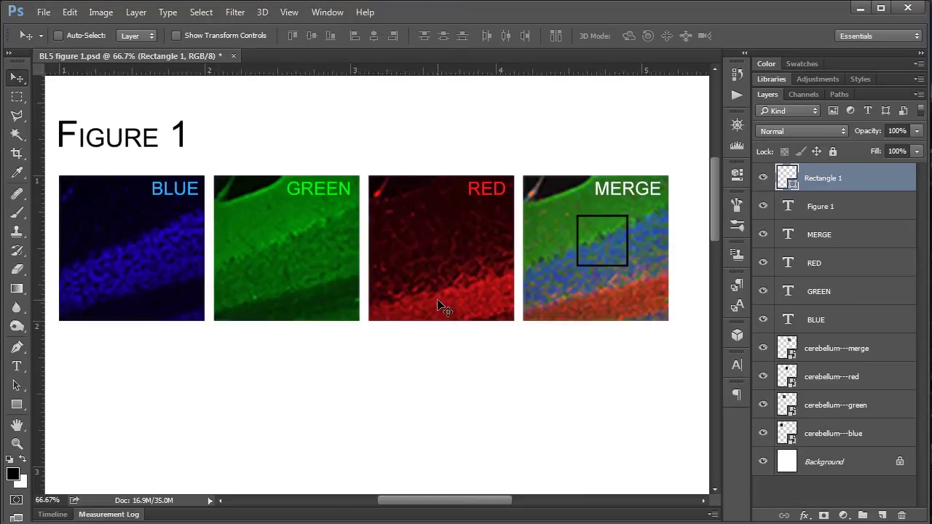
click(70, 12)
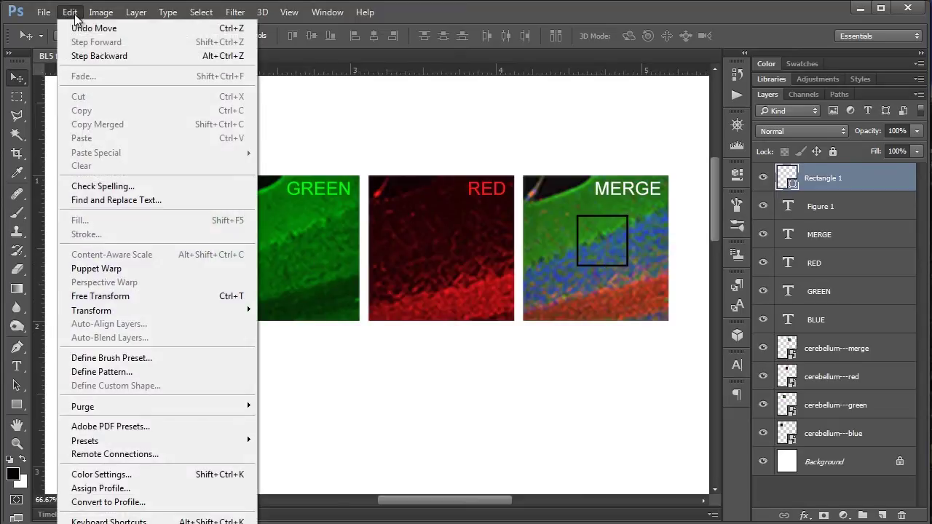
Step: Free Transform the square down to about 65% (0.233 in) and commit it
click(99, 297)
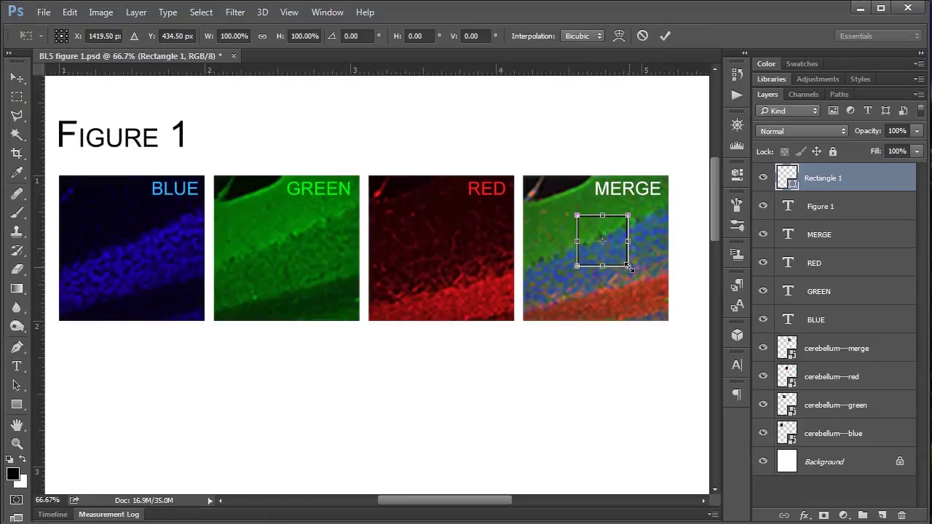
drag(624, 268, 622, 245)
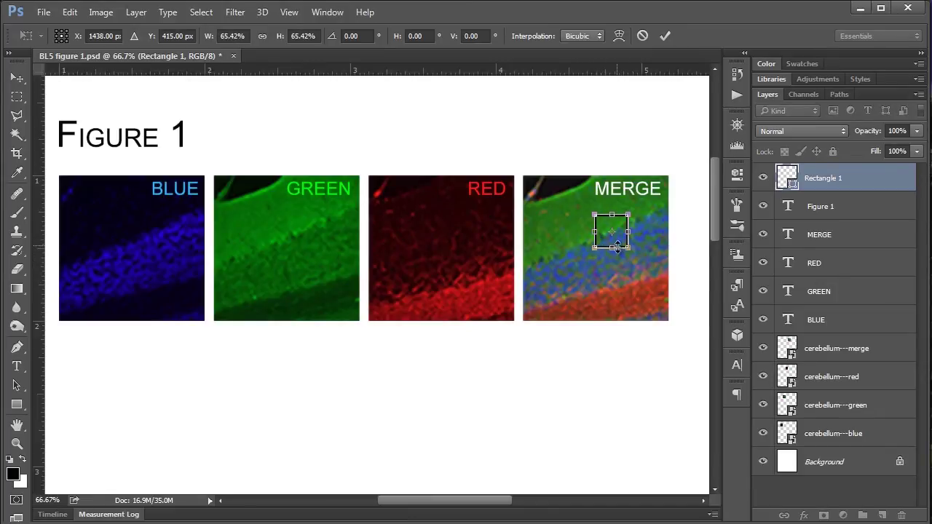
click(666, 36)
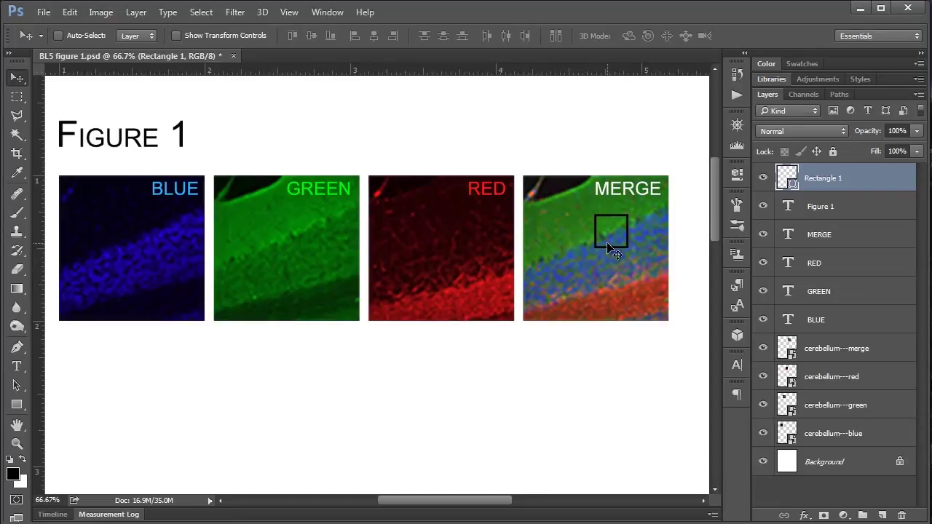
Step: Reselect the Rectangle tool and drag the Rectangle 1 layer to the trash
click(18, 404)
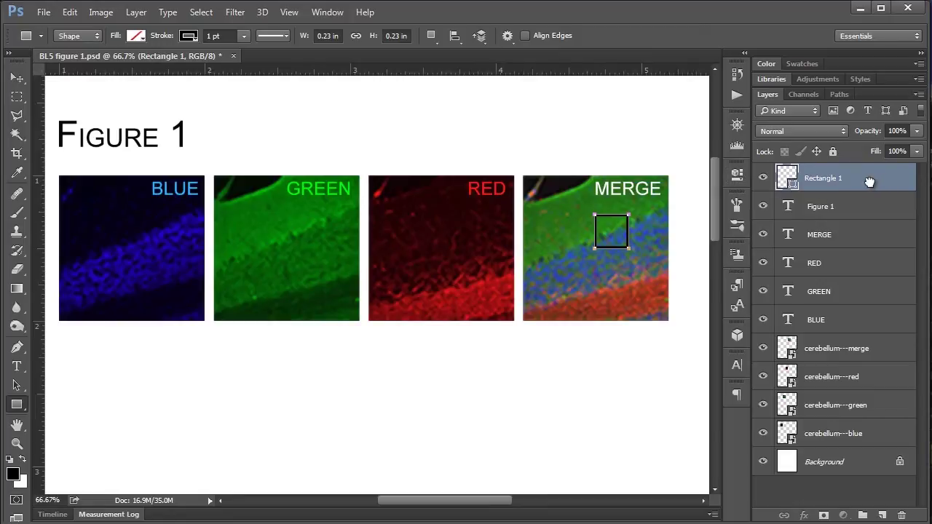
drag(869, 182, 901, 515)
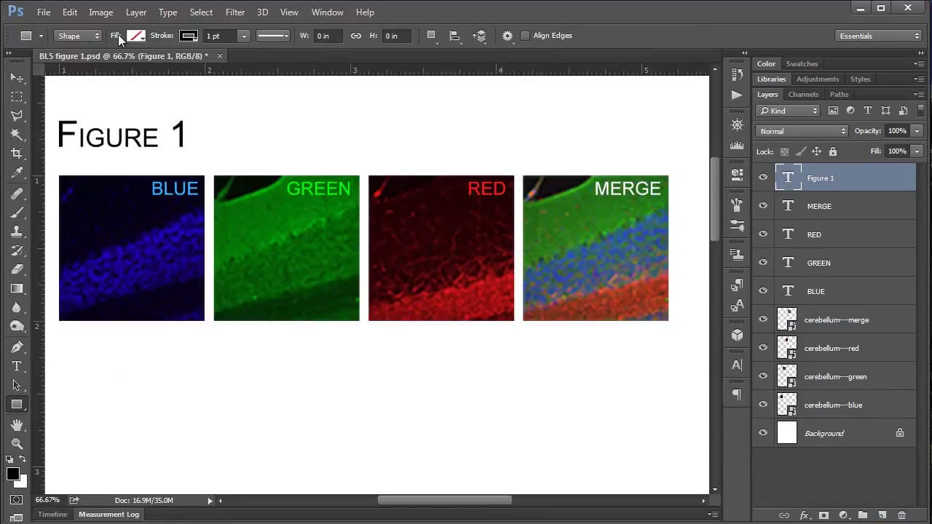
Step: Set new shapes to a solid black fill with no stroke
click(136, 35)
click(103, 65)
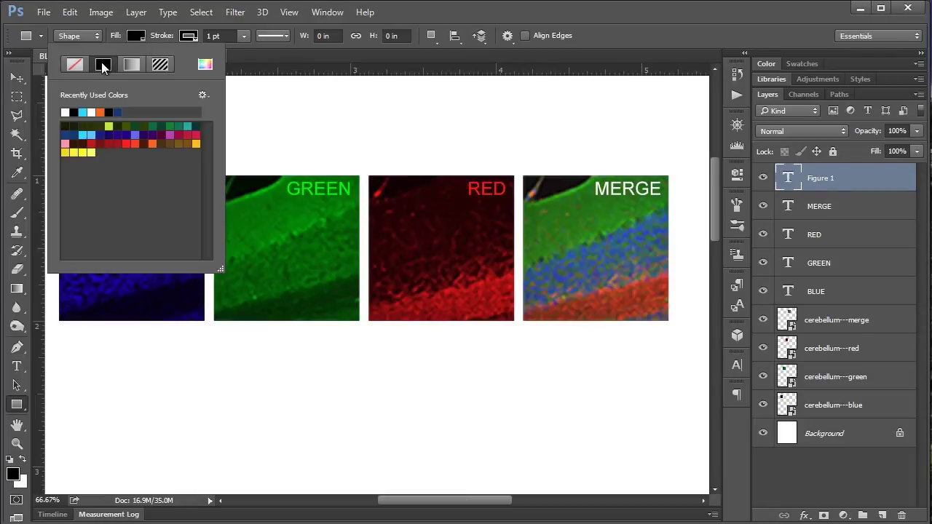
click(190, 36)
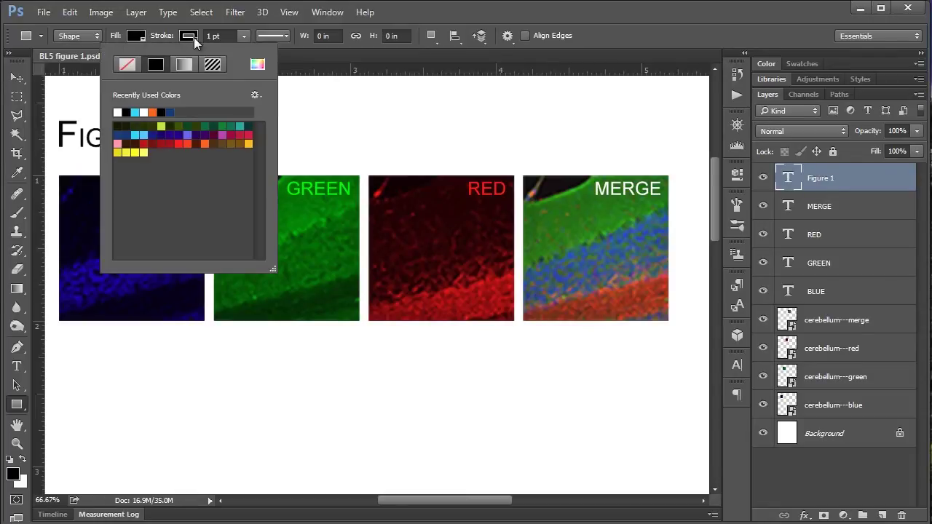
click(126, 65)
Step: Draw a 0.33 in black square on MERGE and move it to the panel's middle
drag(567, 213, 615, 263)
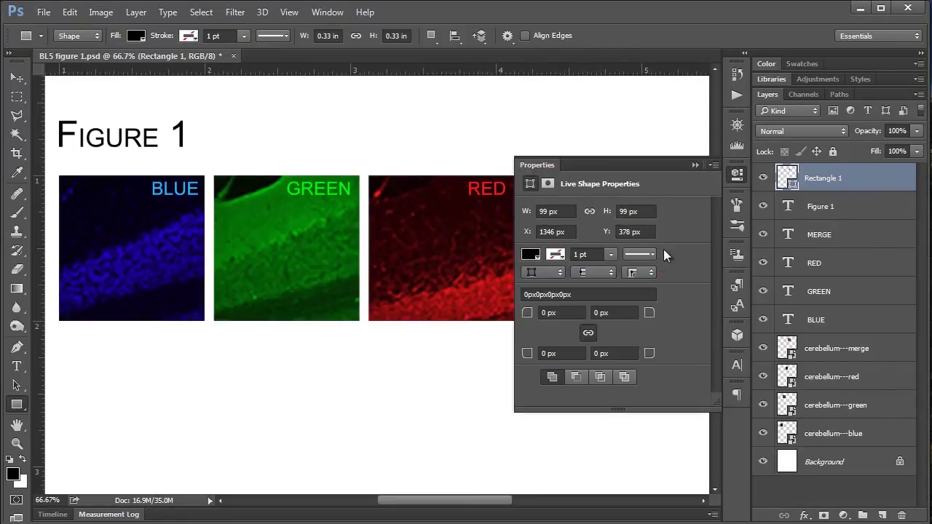
click(738, 176)
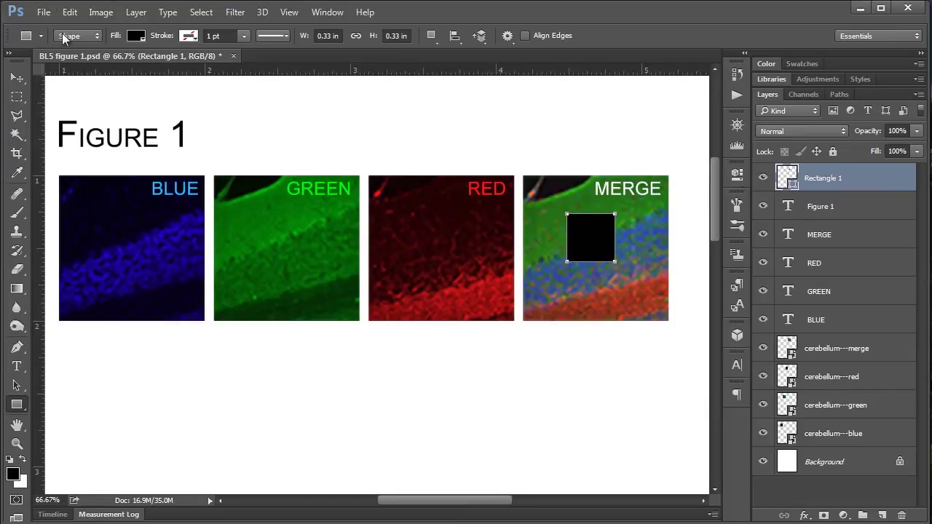
click(16, 78)
drag(599, 240, 603, 251)
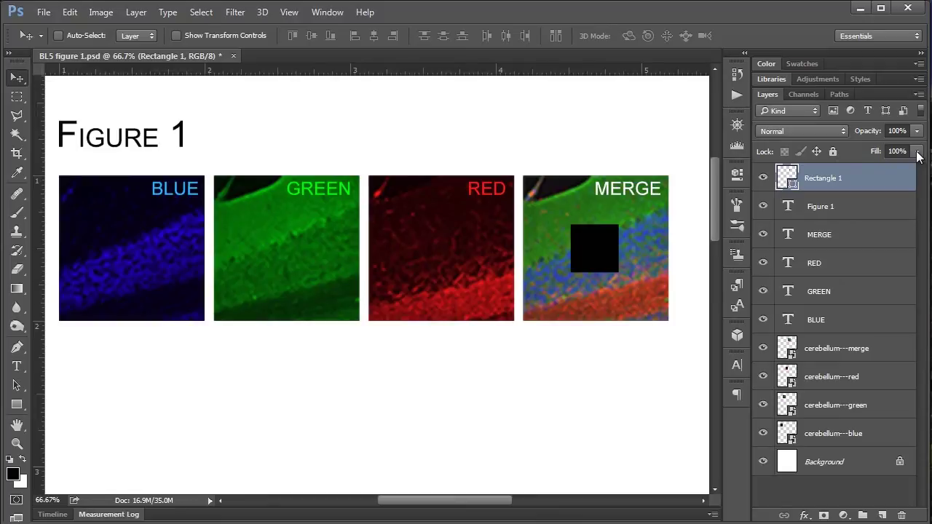
Step: Drop Rectangle 1's fill to 0% and add a Stroke layer effect to it
drag(916, 151, 828, 177)
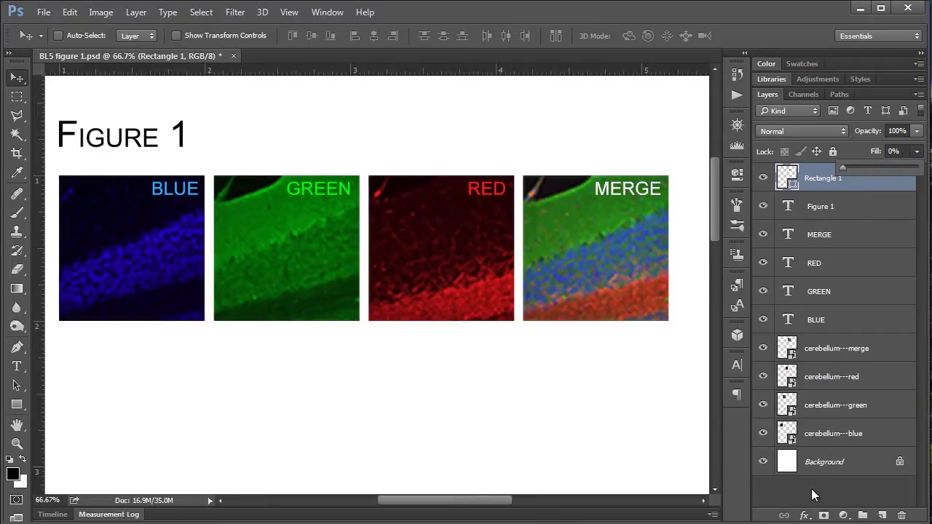
click(806, 517)
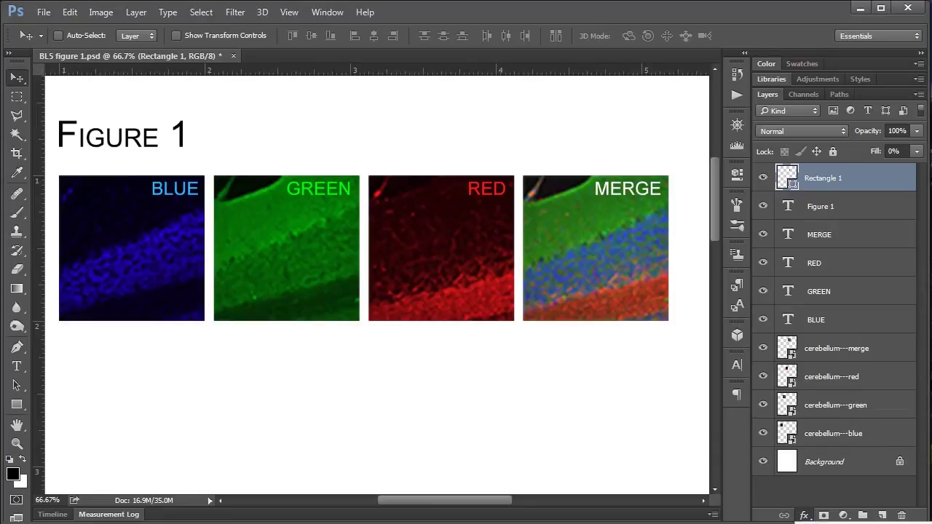
click(800, 522)
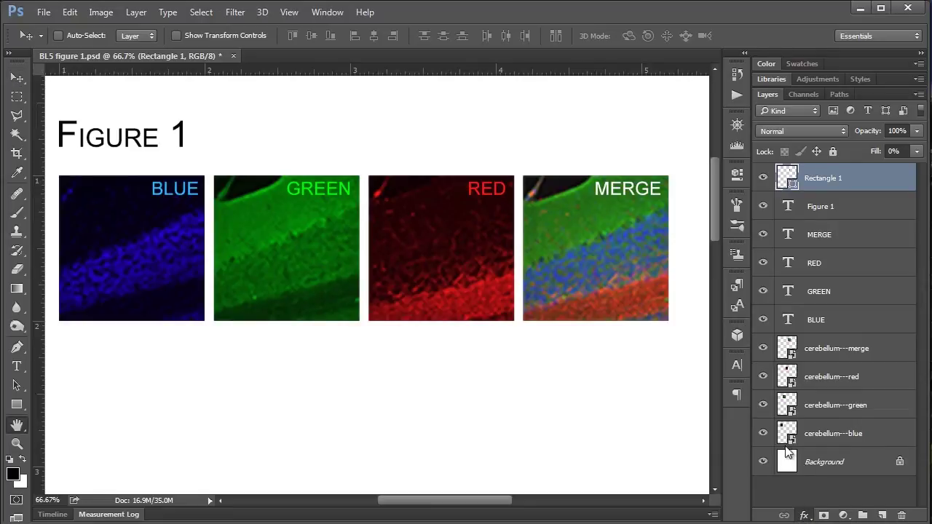
drag(569, 138, 378, 103)
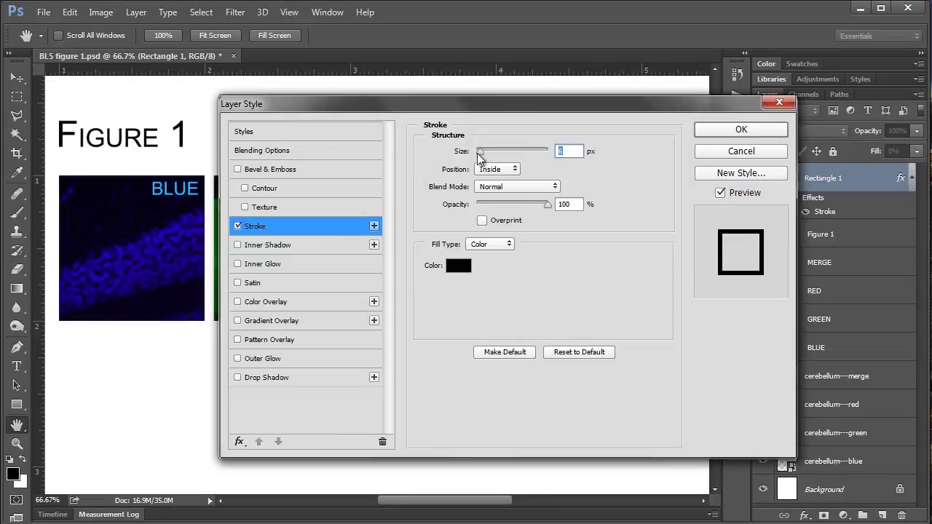
Step: Apply a 6 px black inside stroke to the transparent square on MERGE
drag(459, 110, 312, 98)
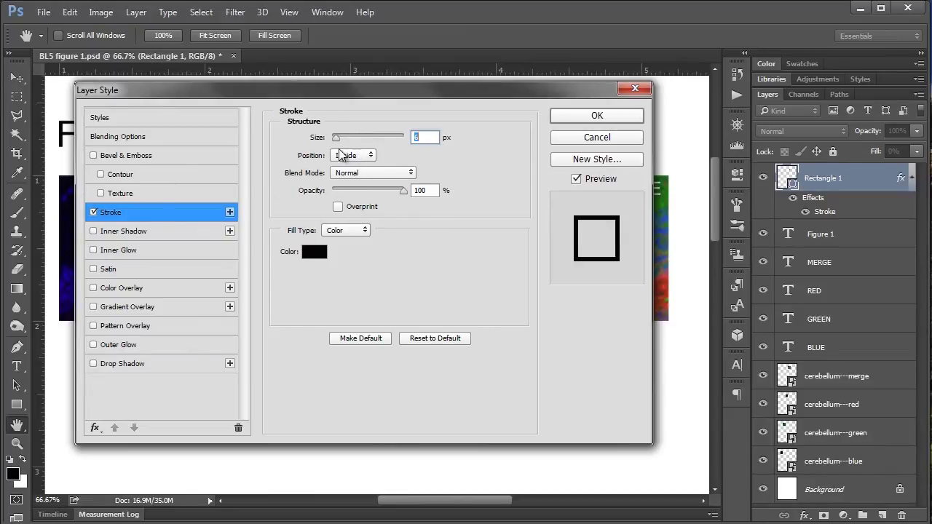
click(417, 137)
drag(434, 97, 323, 105)
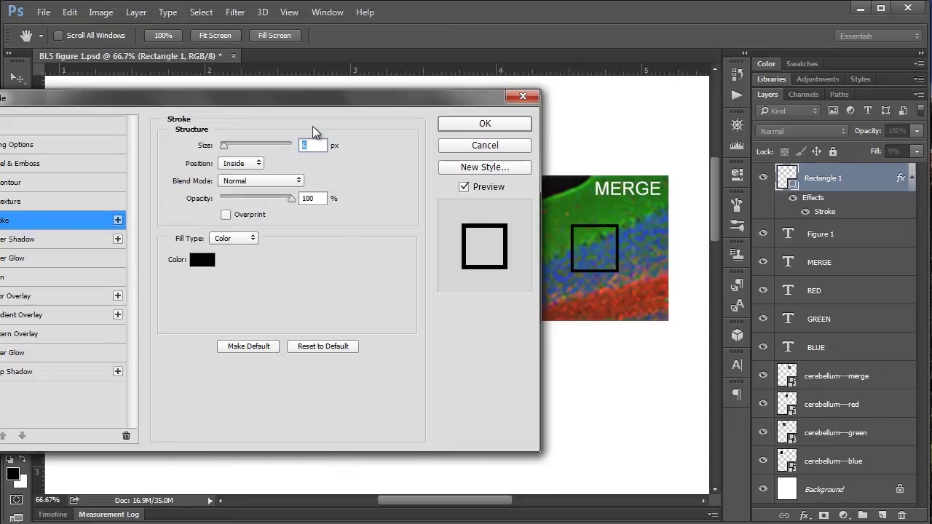
key(Down)
key(Down)
key(Down)
key(Up)
key(Up)
key(Up)
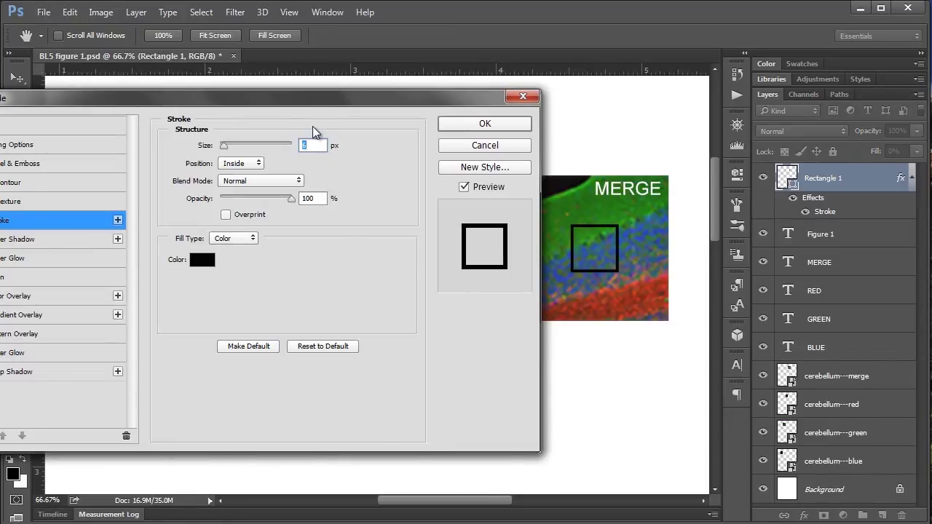
click(460, 124)
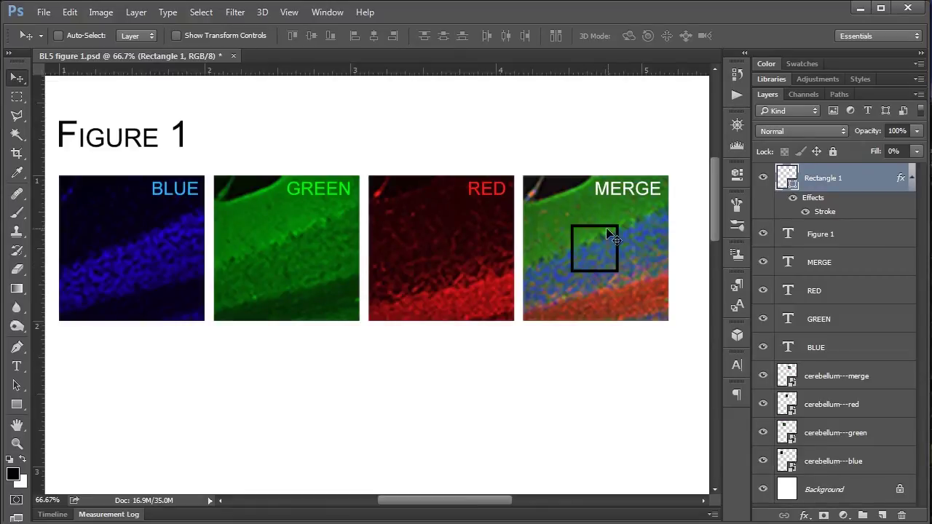
double_click(825, 212)
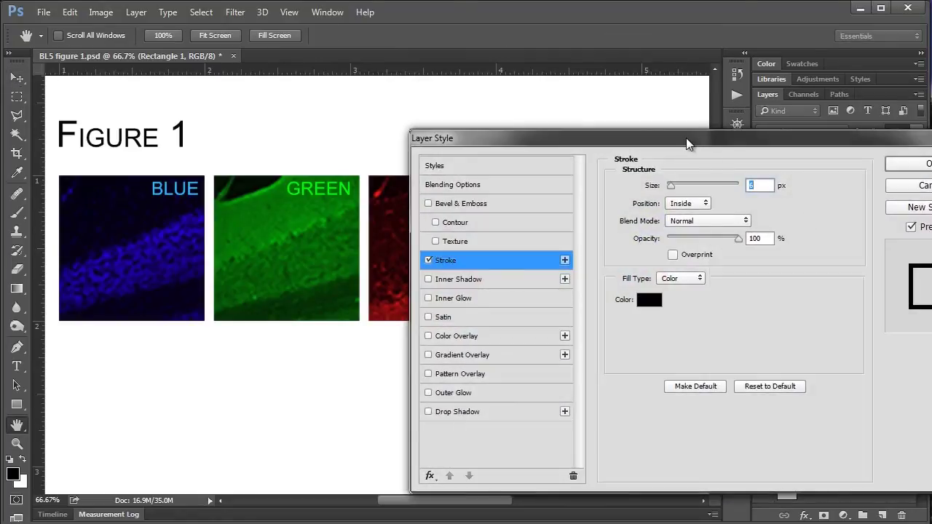
drag(688, 144, 536, 116)
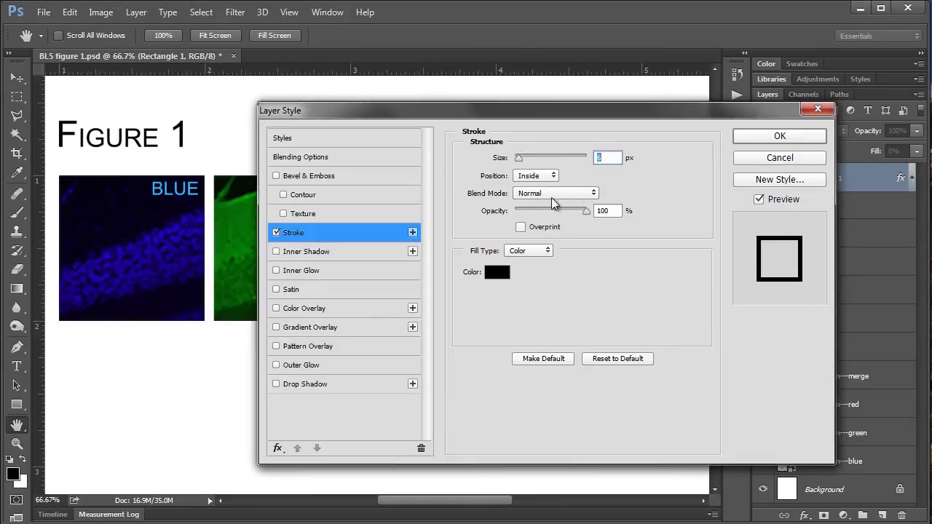
click(761, 139)
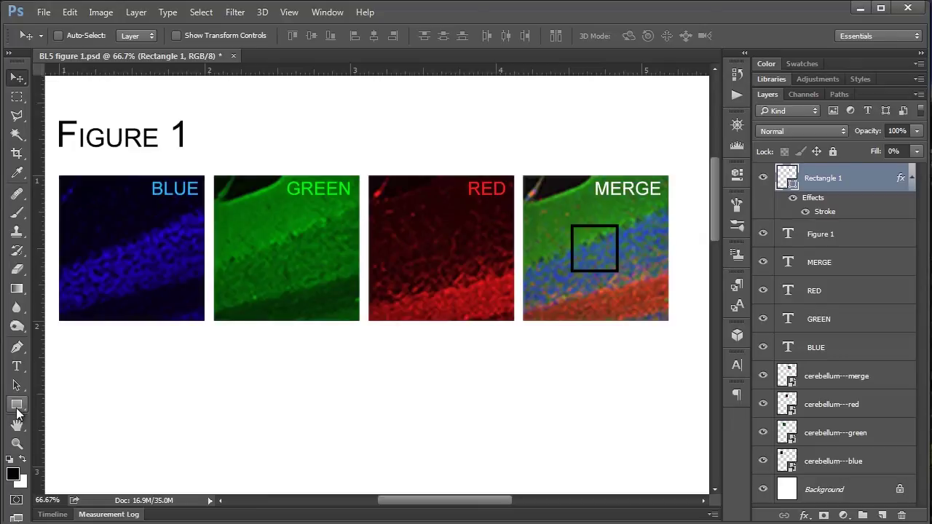
Step: Select the Custom Shape Tool and show the shape picker's list of shape sets
click(17, 408)
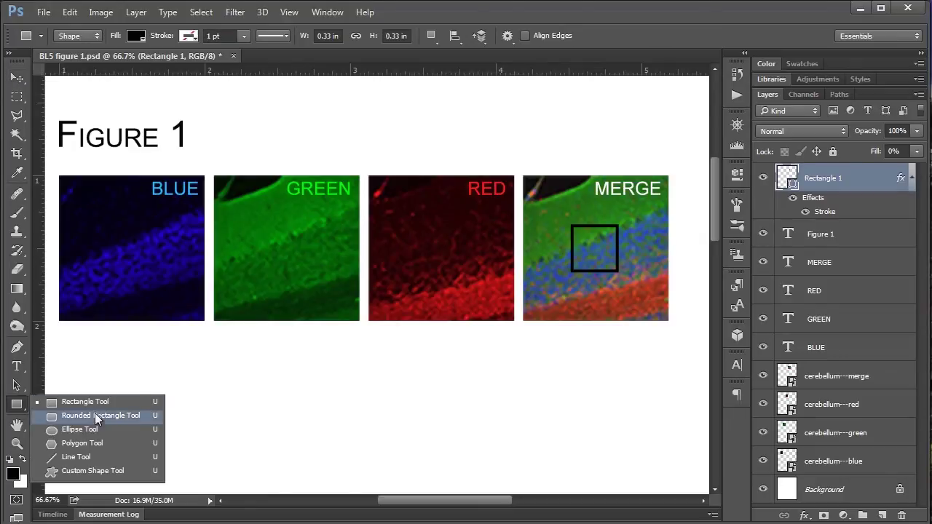
click(77, 471)
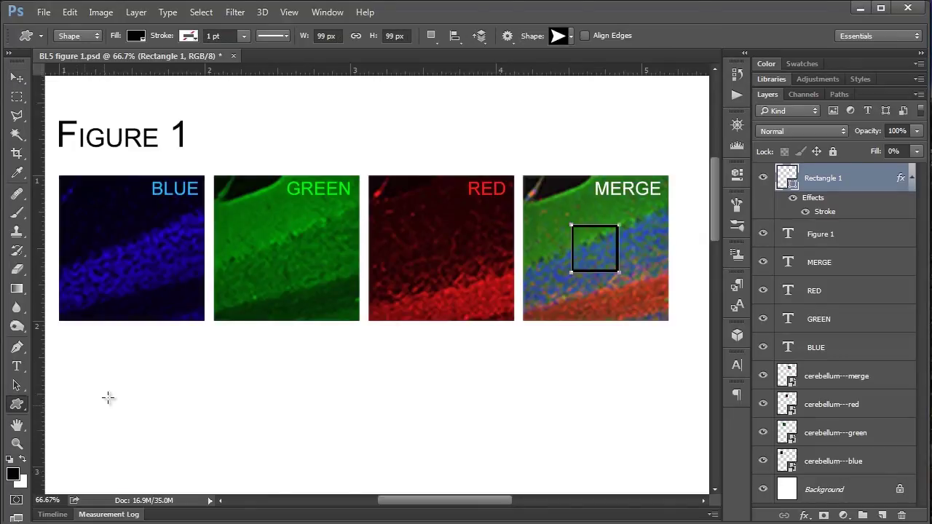
click(570, 37)
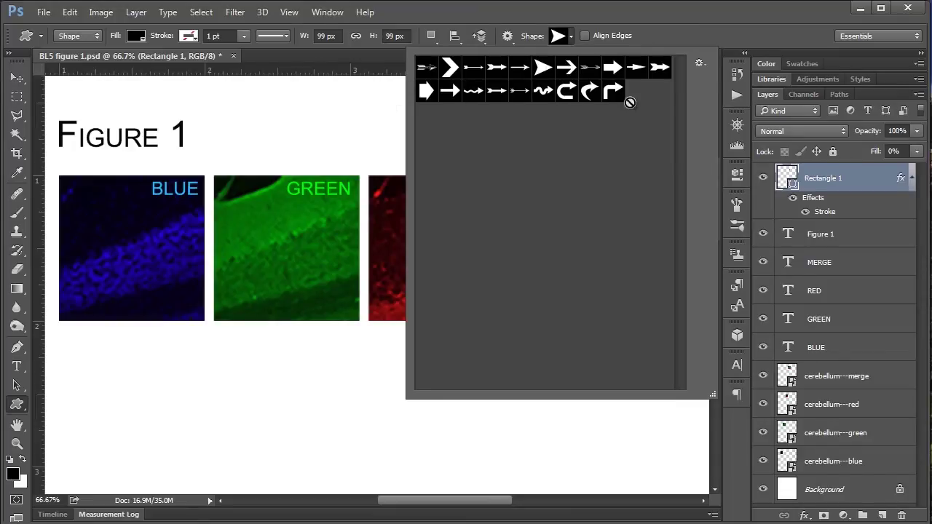
click(699, 64)
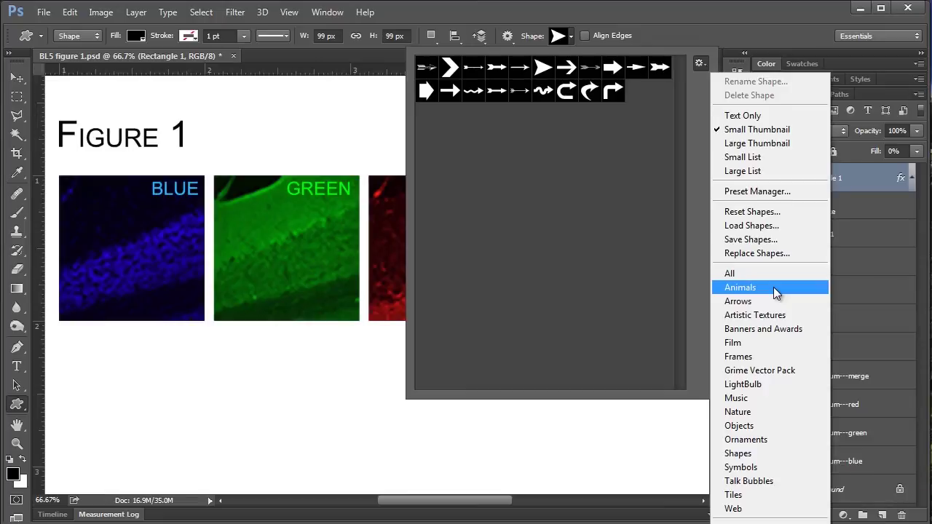
Step: Replace the shape library with the Arrows set and select the large arrowhead shape
click(724, 300)
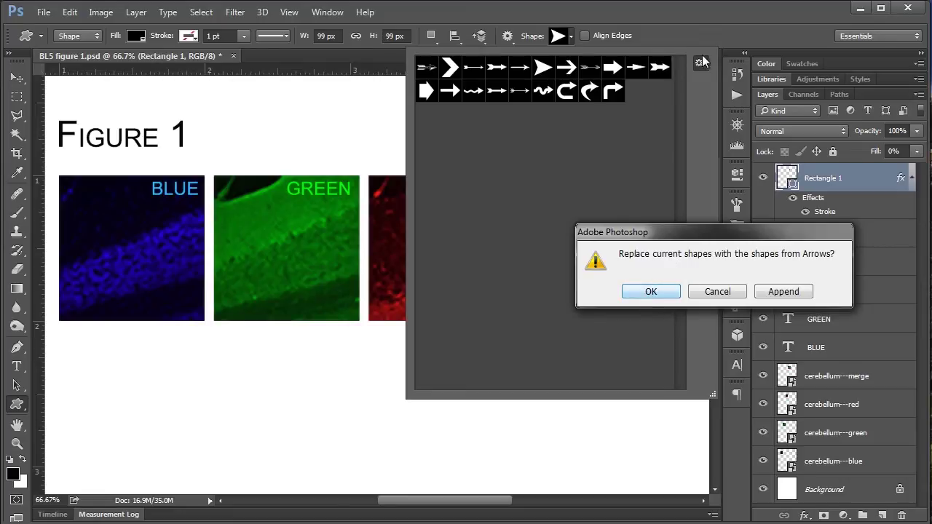
click(638, 294)
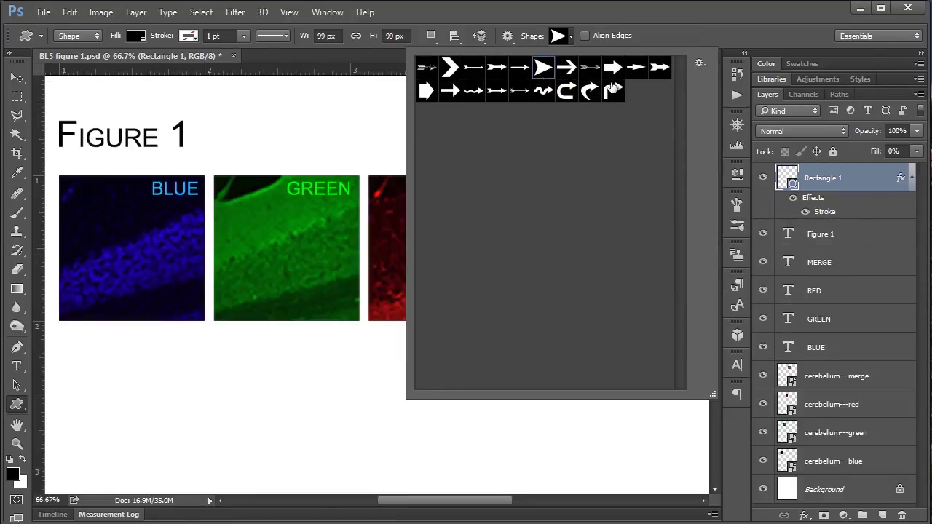
click(636, 67)
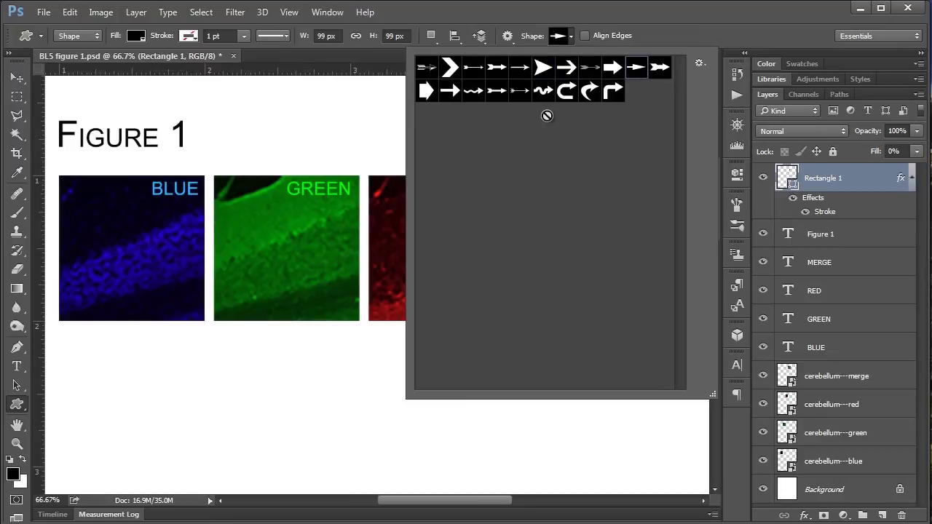
click(542, 68)
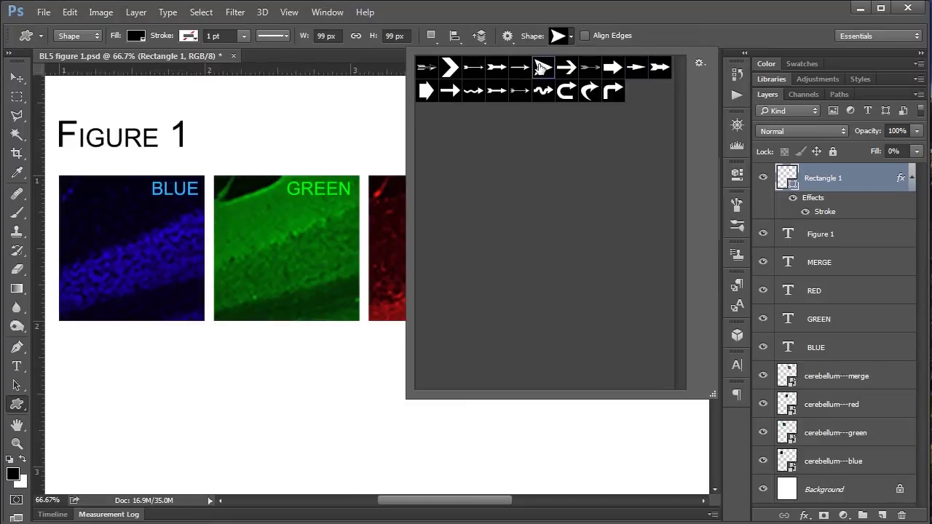
click(572, 39)
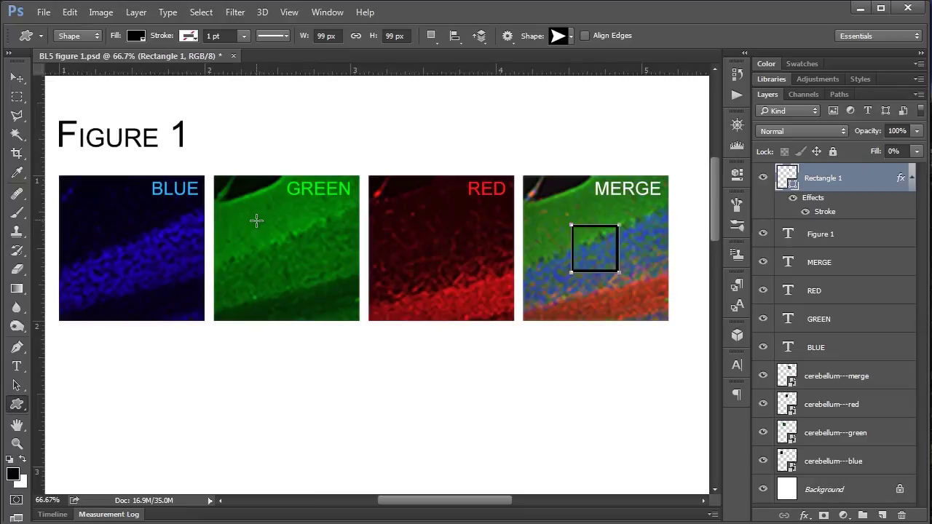
Step: Draw a black arrowhead on GREEN and move it down-right to the middle of the panel
drag(233, 208, 277, 222)
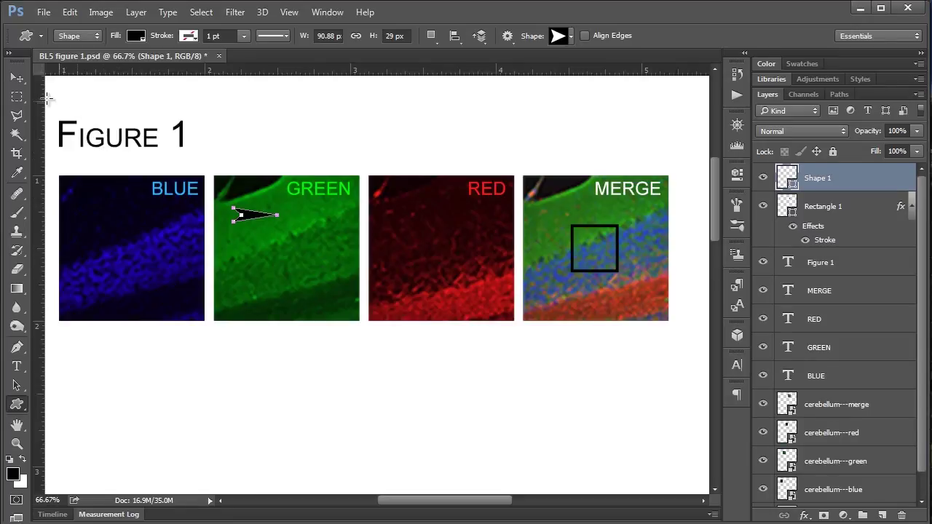
click(17, 77)
drag(251, 228, 291, 279)
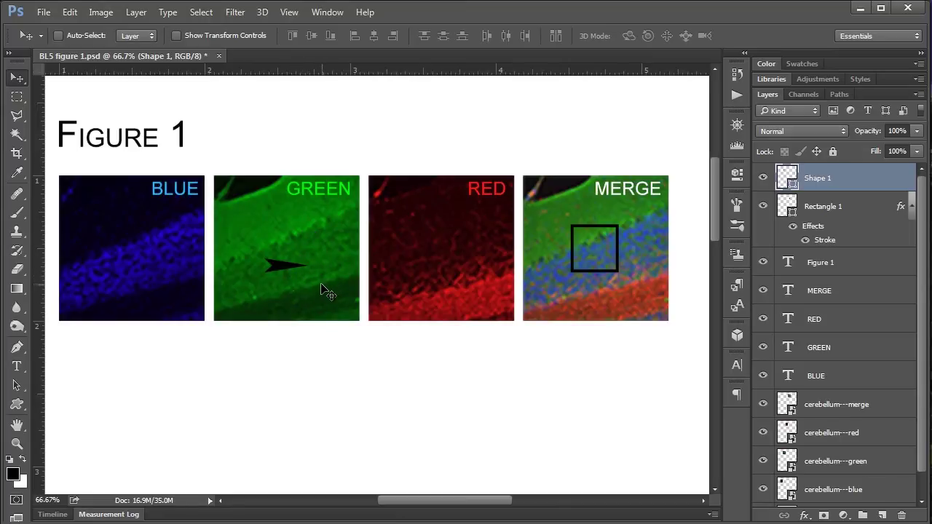
Step: Rotate the arrowhead about -144° with Free Transform so it points diagonally down-right
click(75, 14)
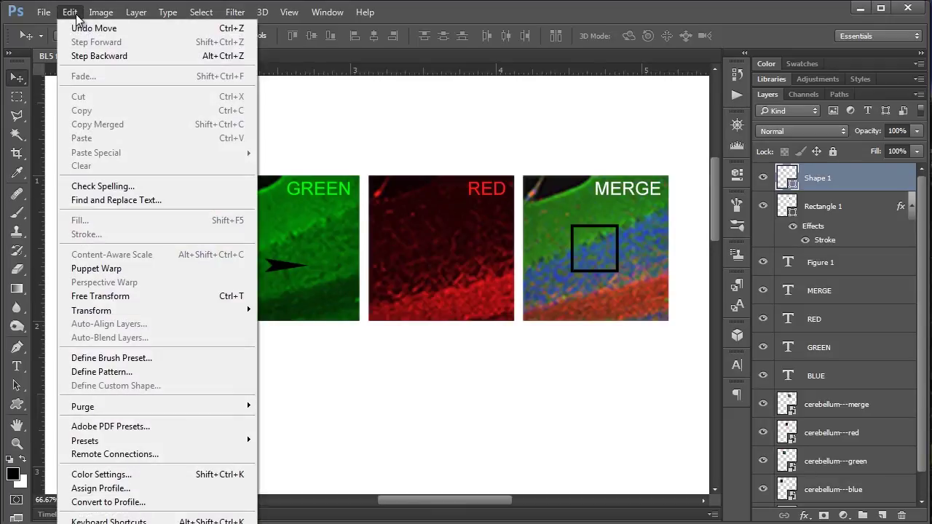
click(115, 297)
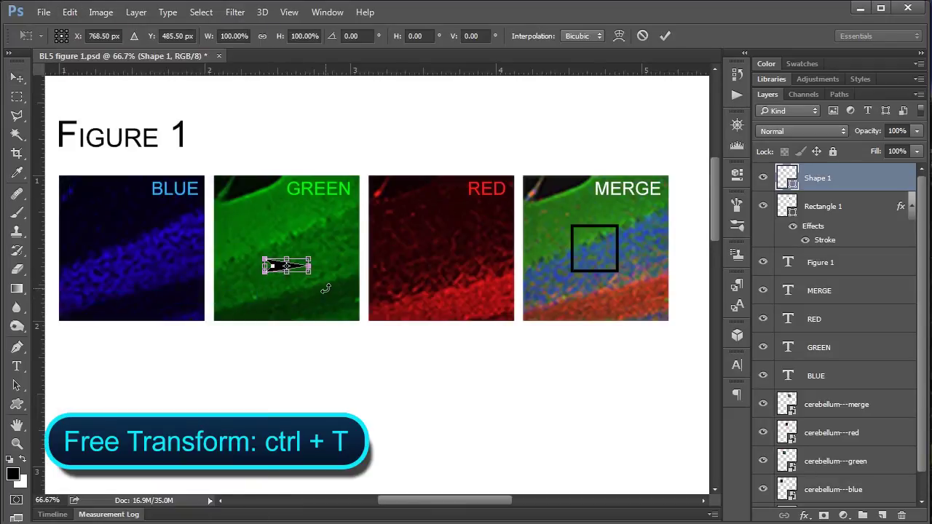
drag(326, 289, 321, 246)
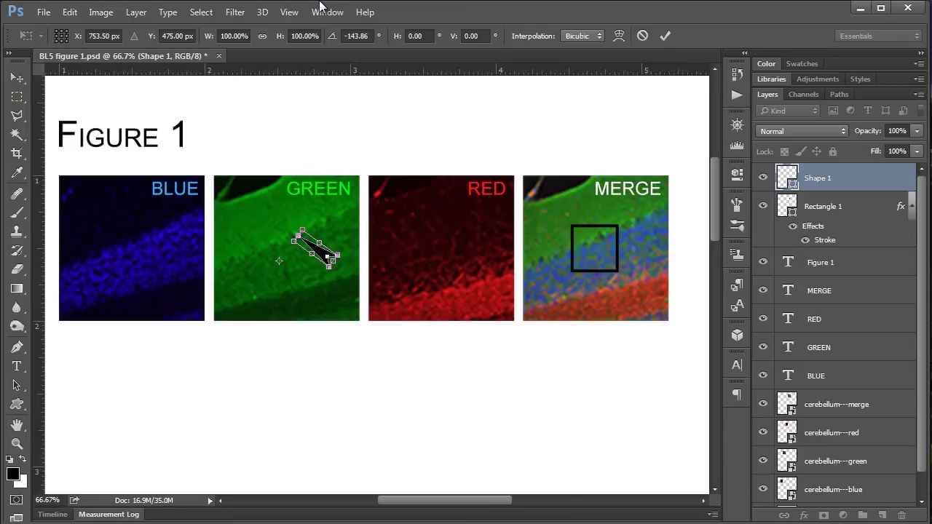
click(665, 36)
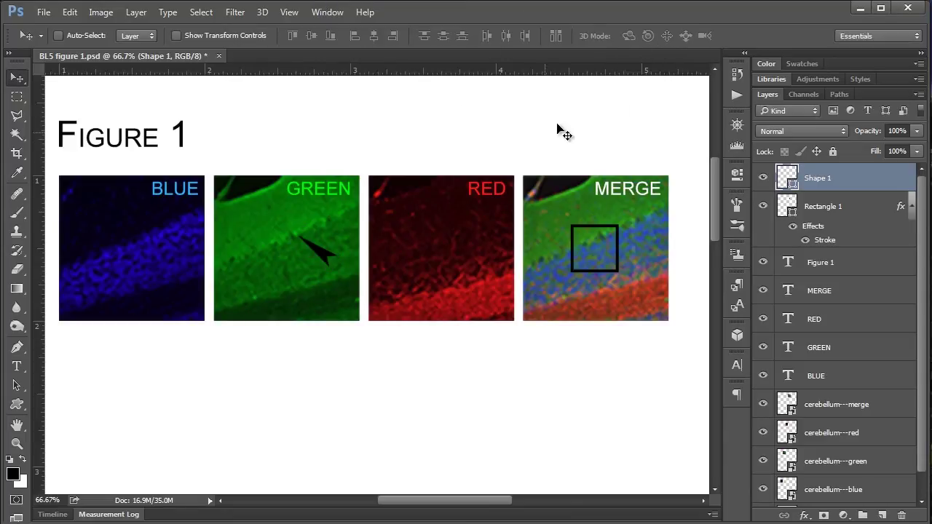
click(16, 387)
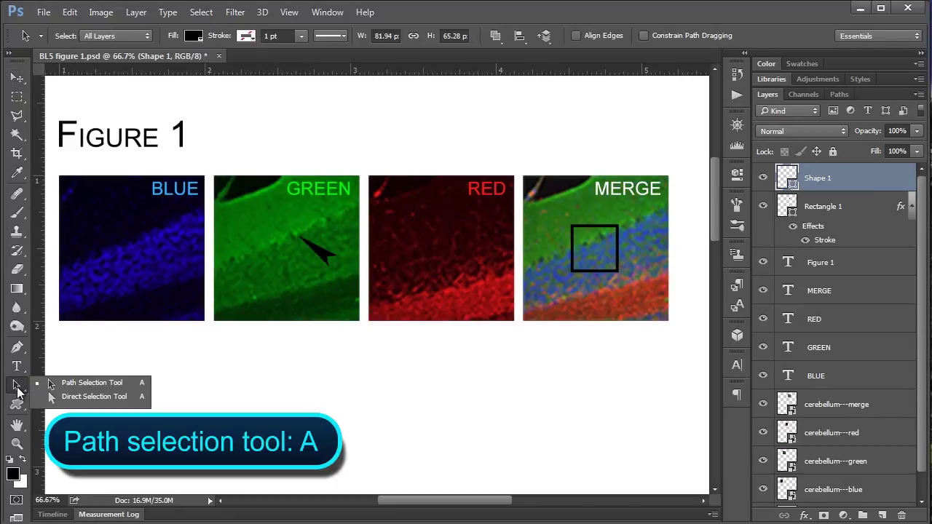
Step: Select the arrowhead's path and give it a cyan fill with a black stroke
click(294, 264)
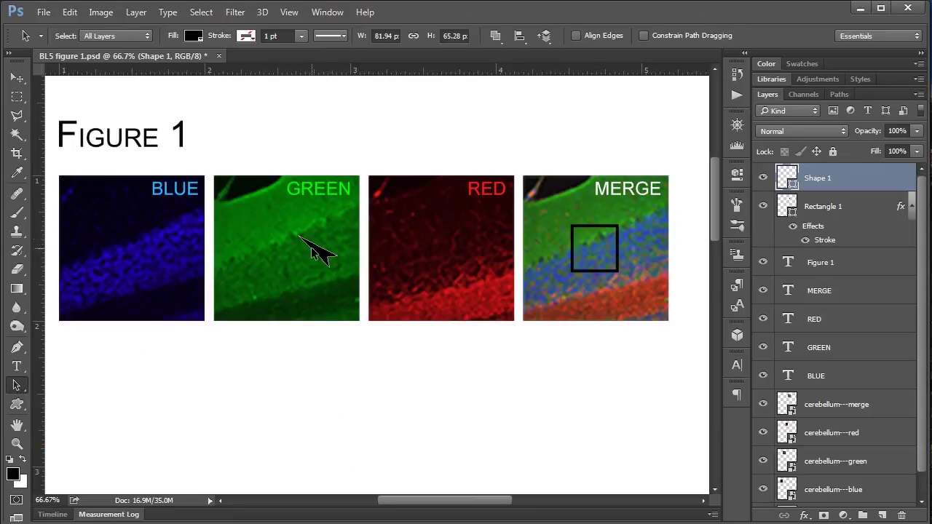
click(314, 249)
click(194, 35)
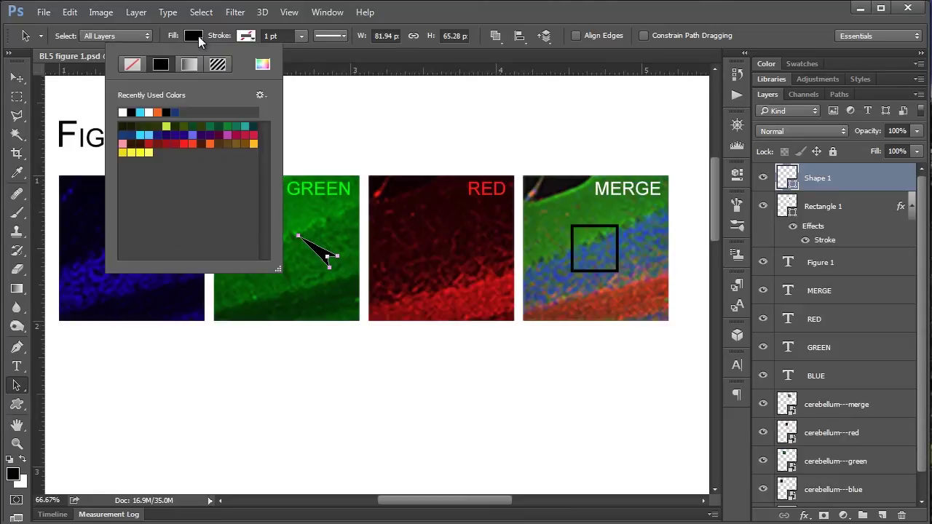
click(140, 112)
click(246, 36)
click(212, 65)
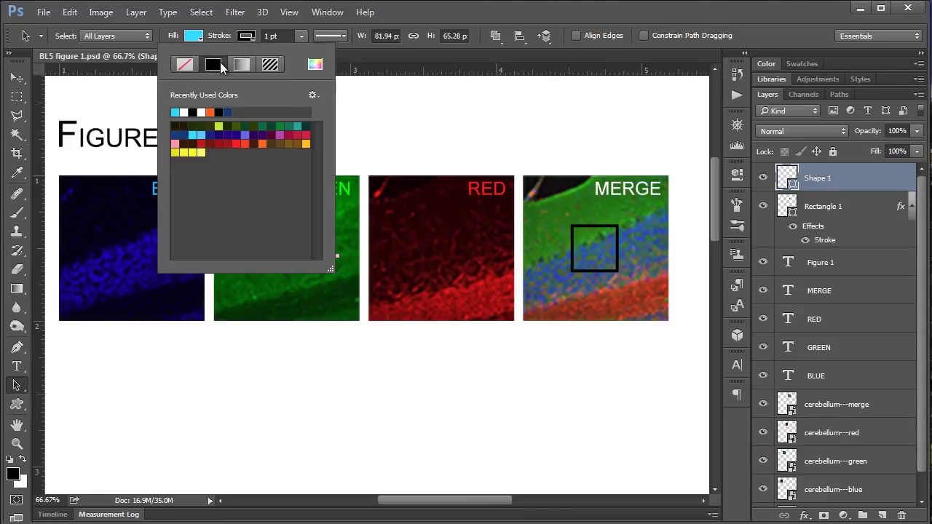
click(249, 36)
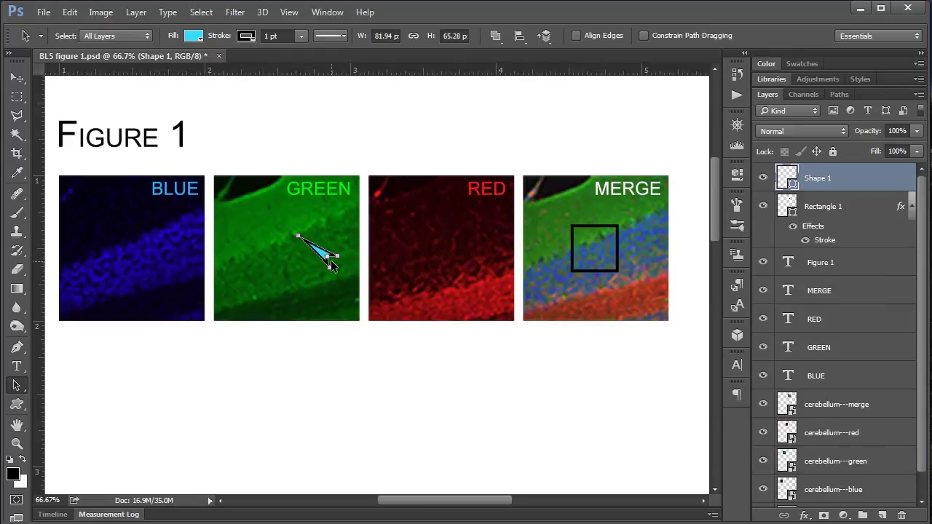
click(17, 78)
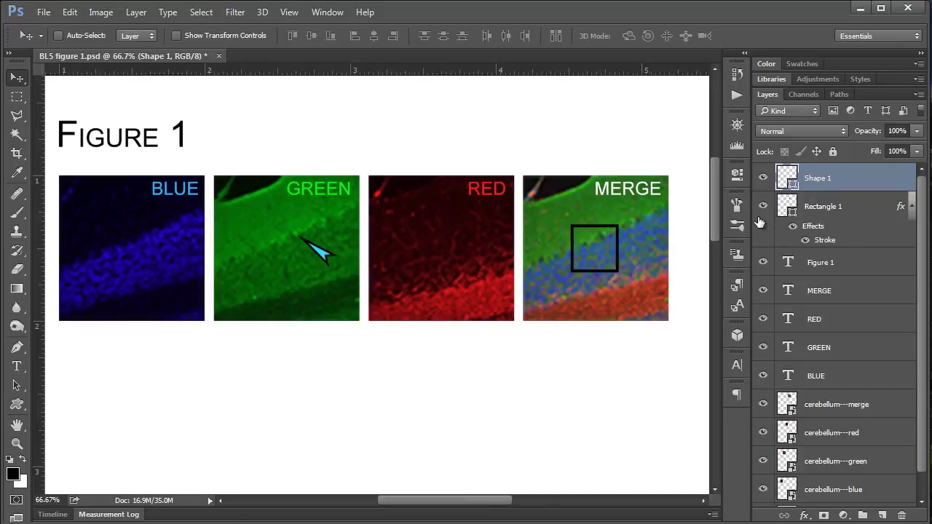
Step: Rename layer Rectangle 1 to 'Merge box' and layer Shape 1 to 'Green arrow'
double_click(817, 208)
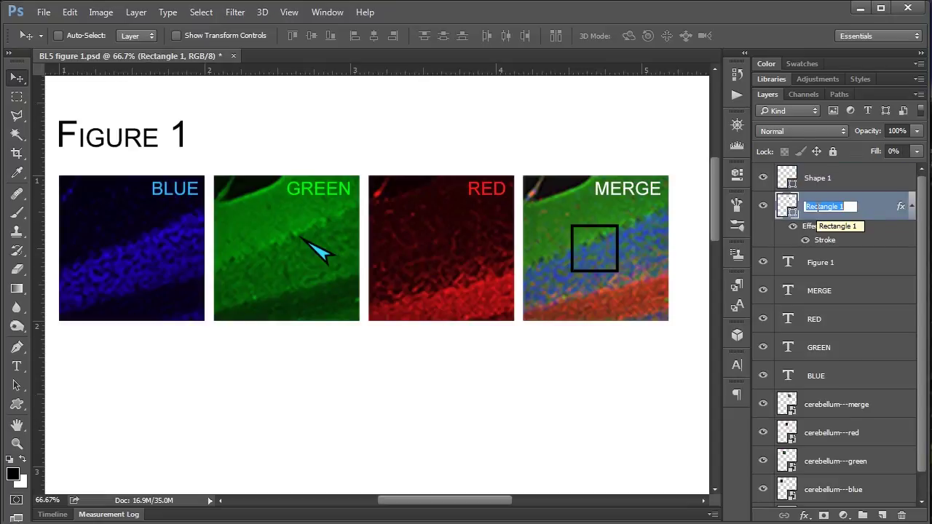
text(M)
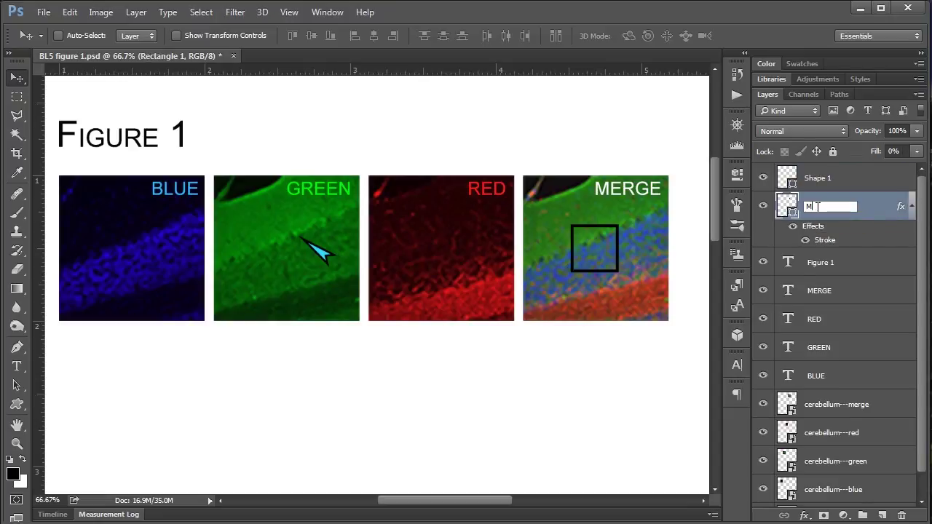
text(erge box)
double_click(829, 178)
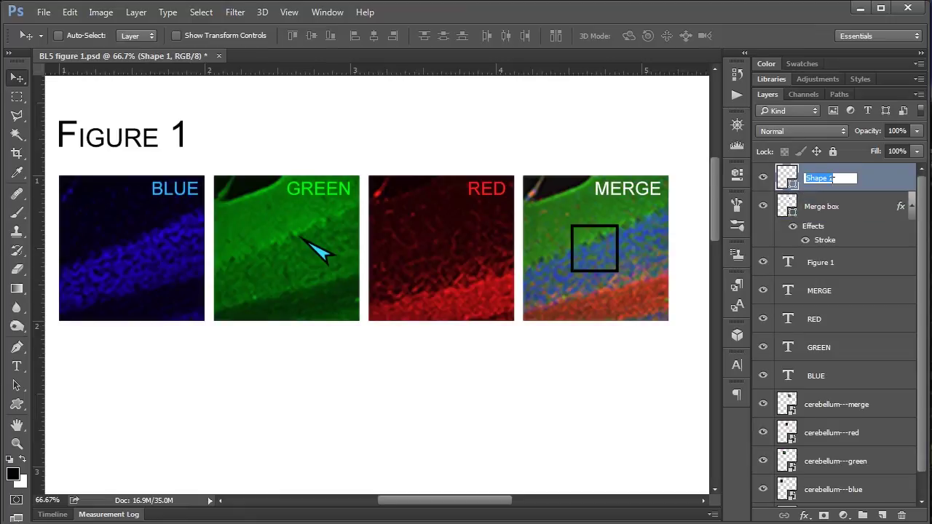
text(Green arrow)
key(Return)
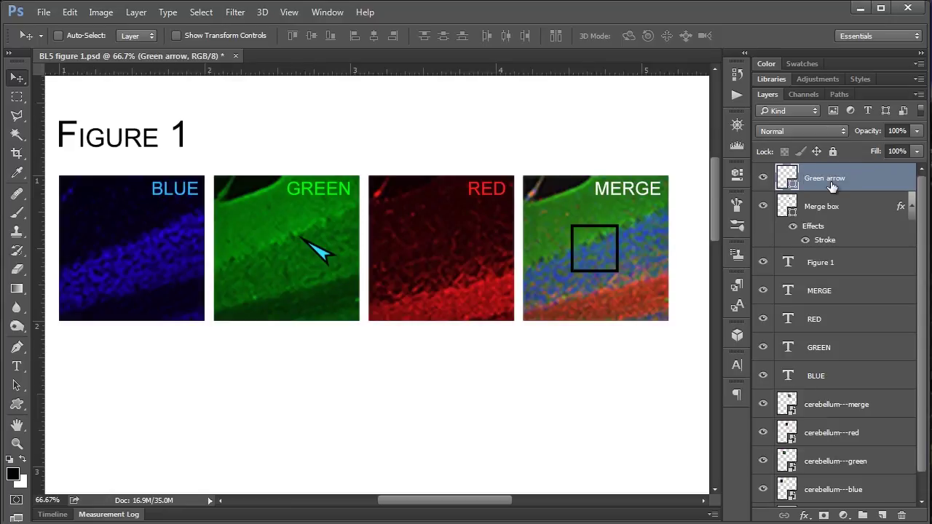